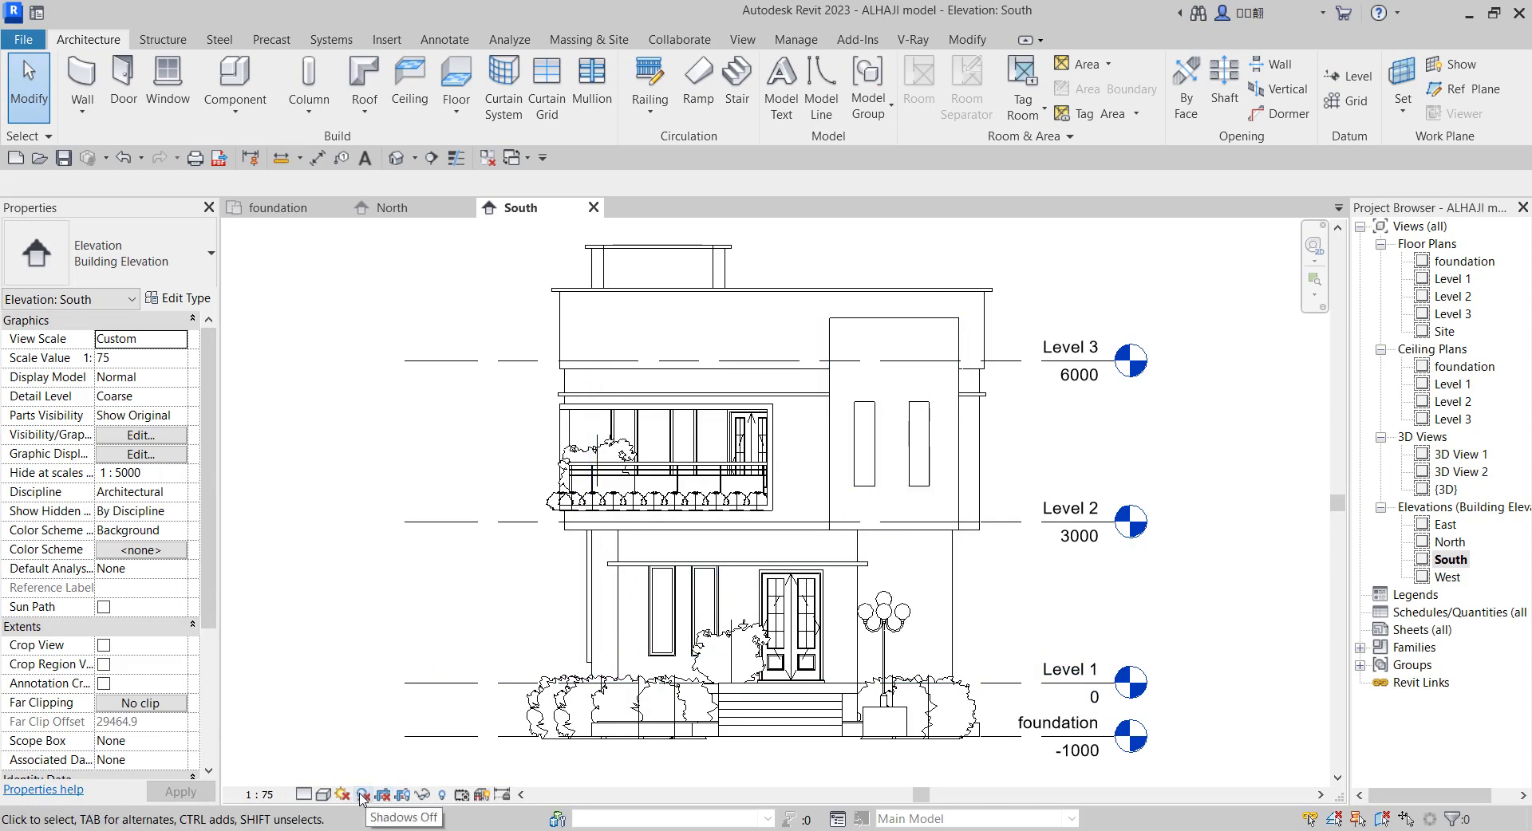
- Turn on shadows in the South elevation and open its graphic display options
{"action": "left_click", "coordinate": [363, 796]}
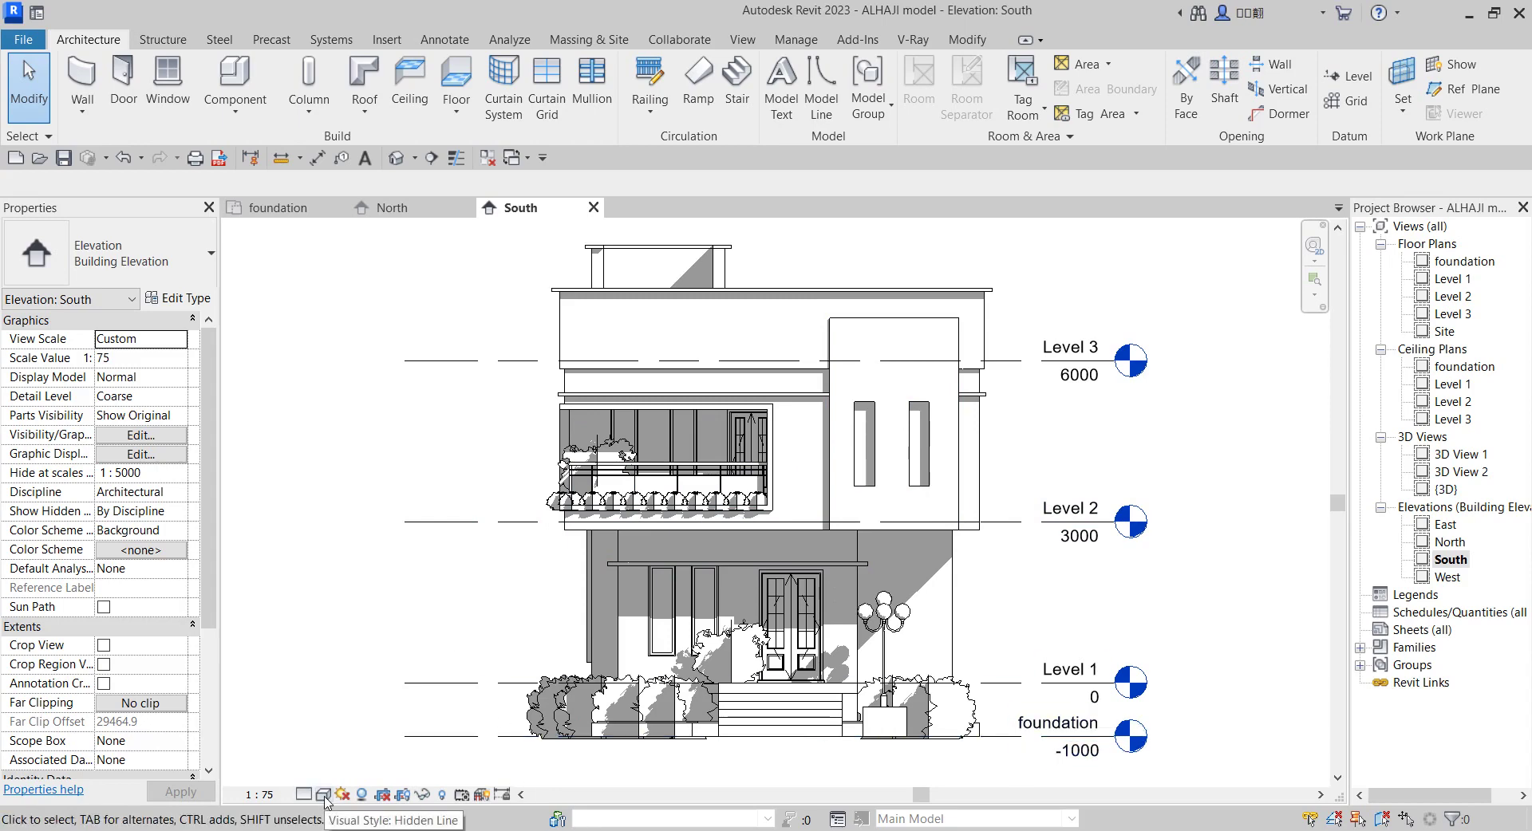
{"action": "left_click", "coordinate": [323, 795]}
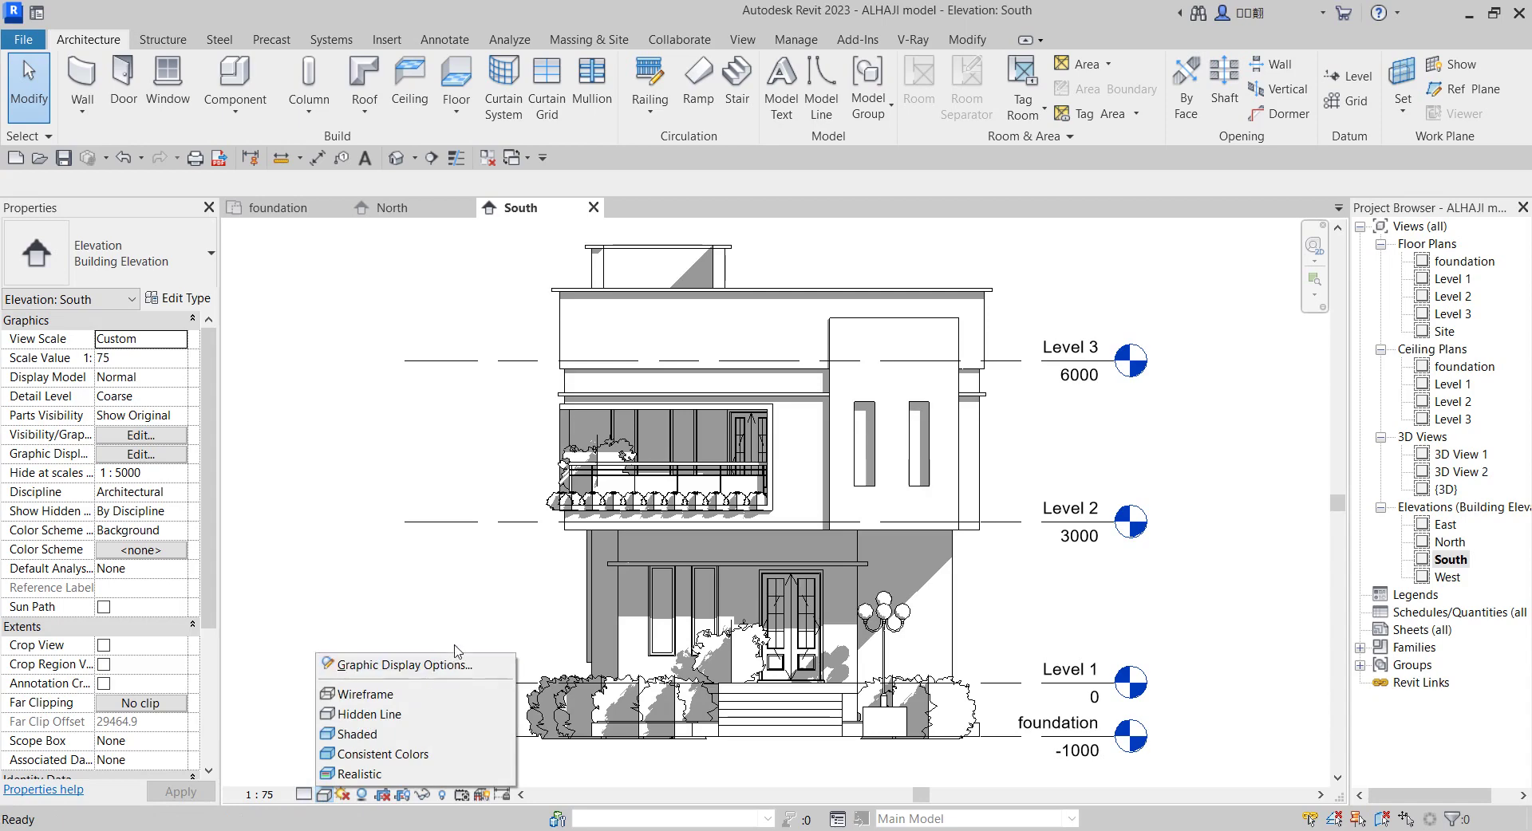
{"action": "left_click", "coordinate": [409, 665]}
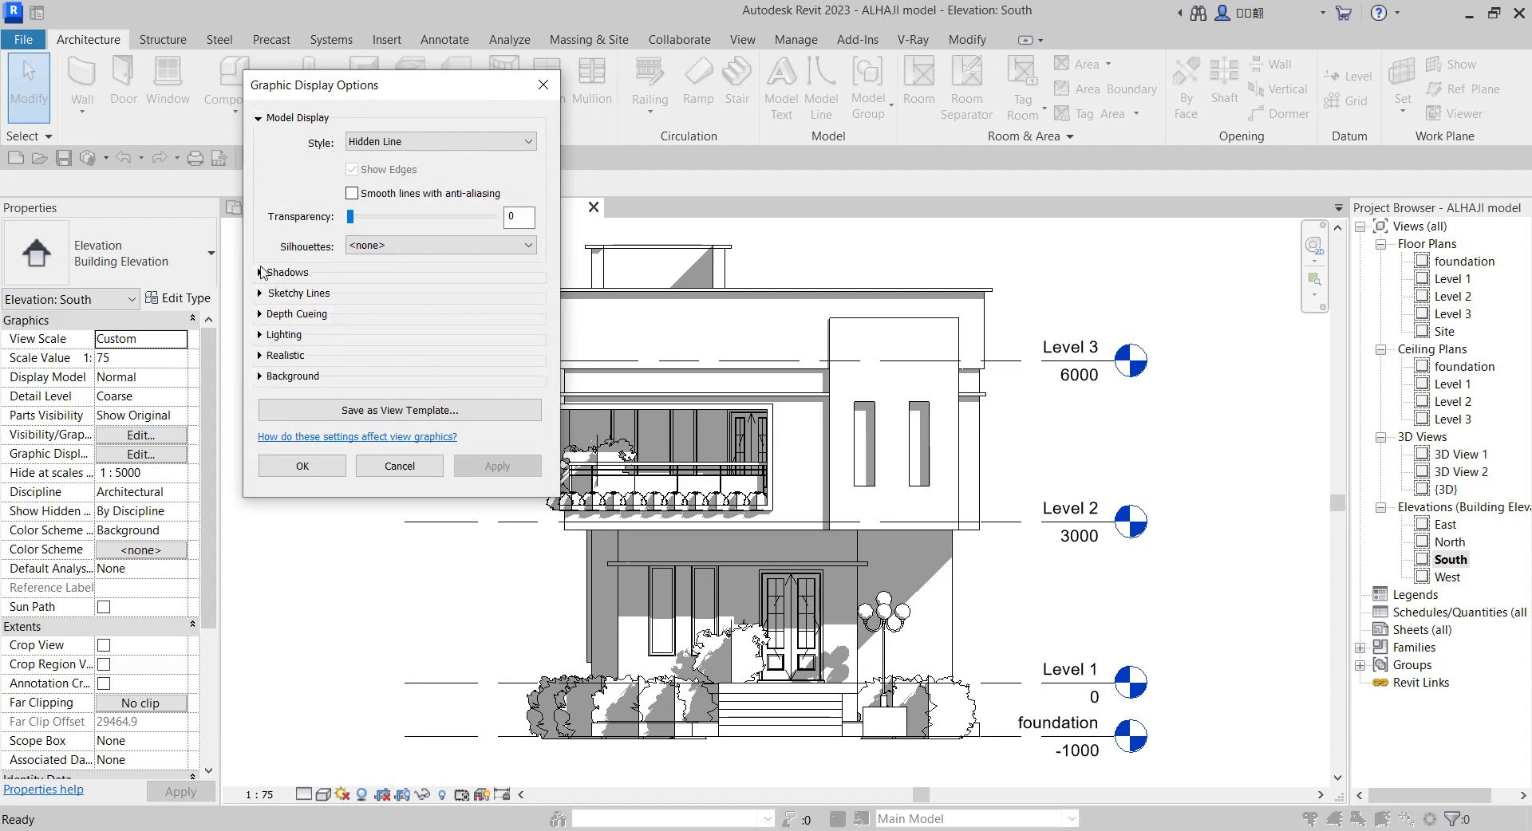
- Try ambient shadows on the elevation and switch them back off in the shadow settings
{"action": "left_click", "coordinate": [261, 272]}
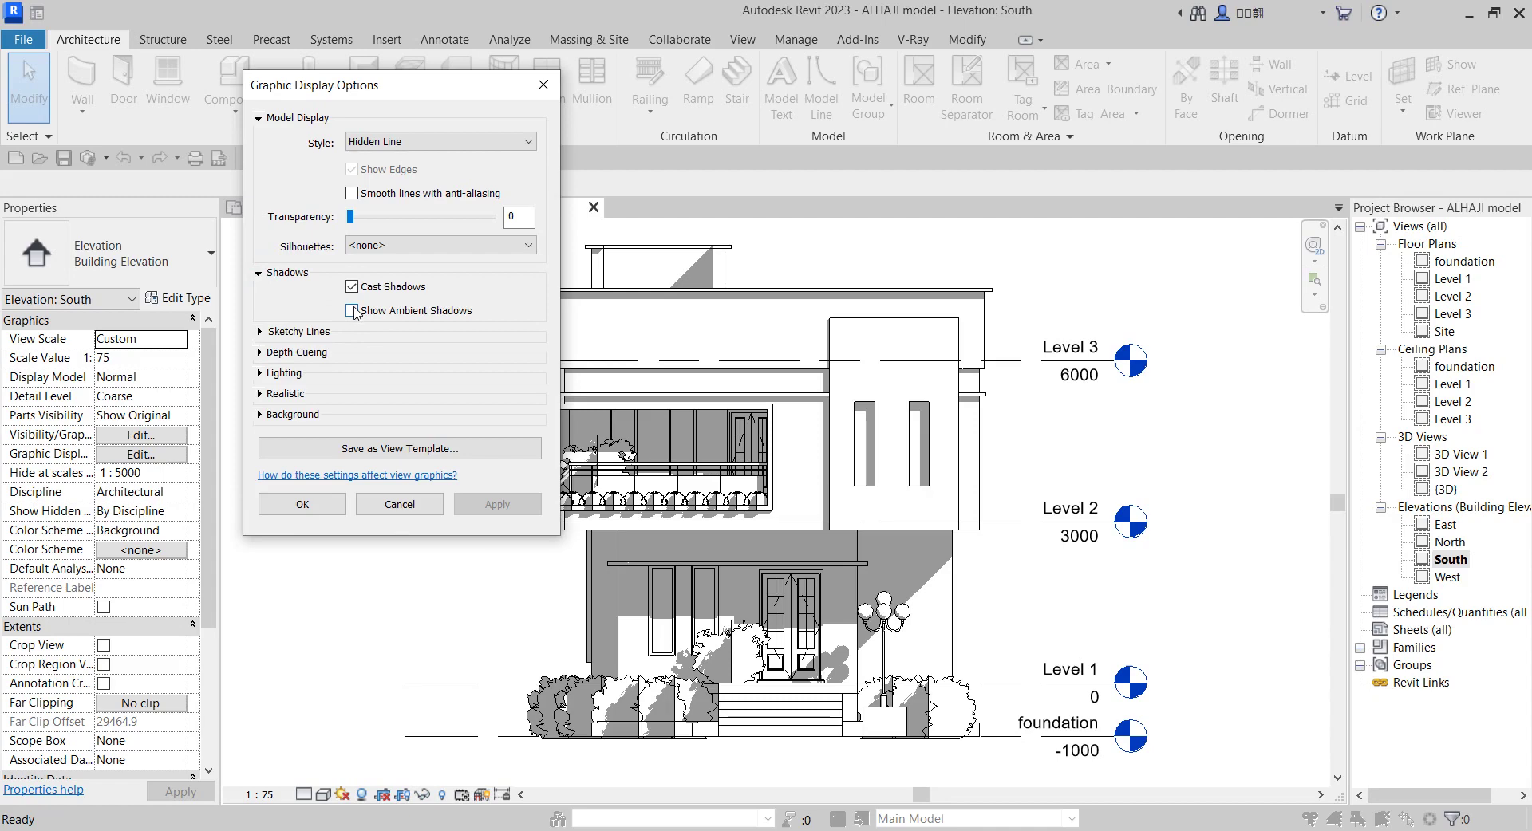
{"action": "left_click", "coordinate": [353, 312]}
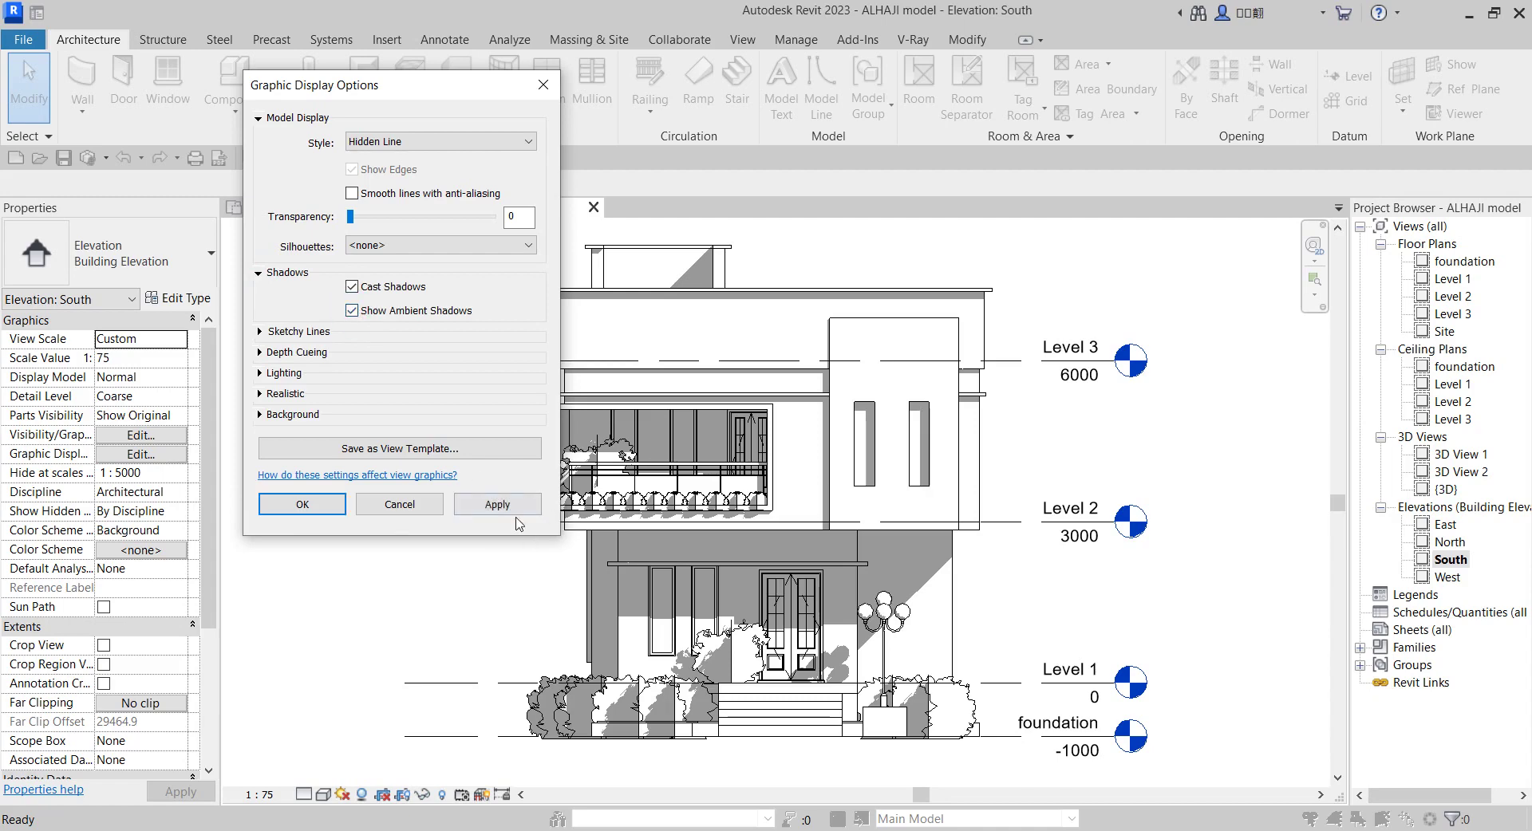
{"action": "left_click", "coordinate": [503, 505]}
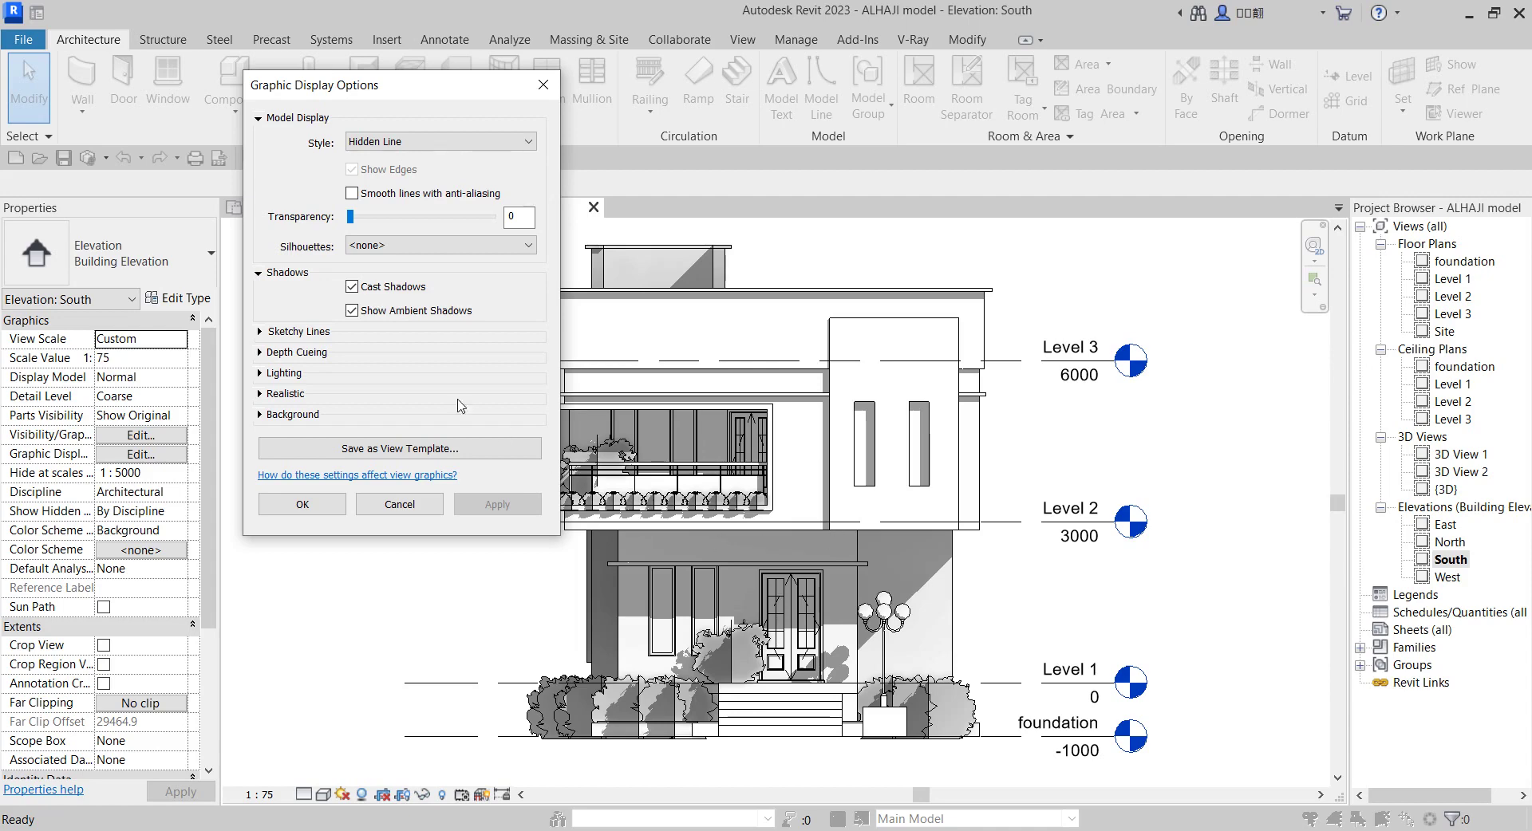
{"action": "left_click", "coordinate": [353, 311]}
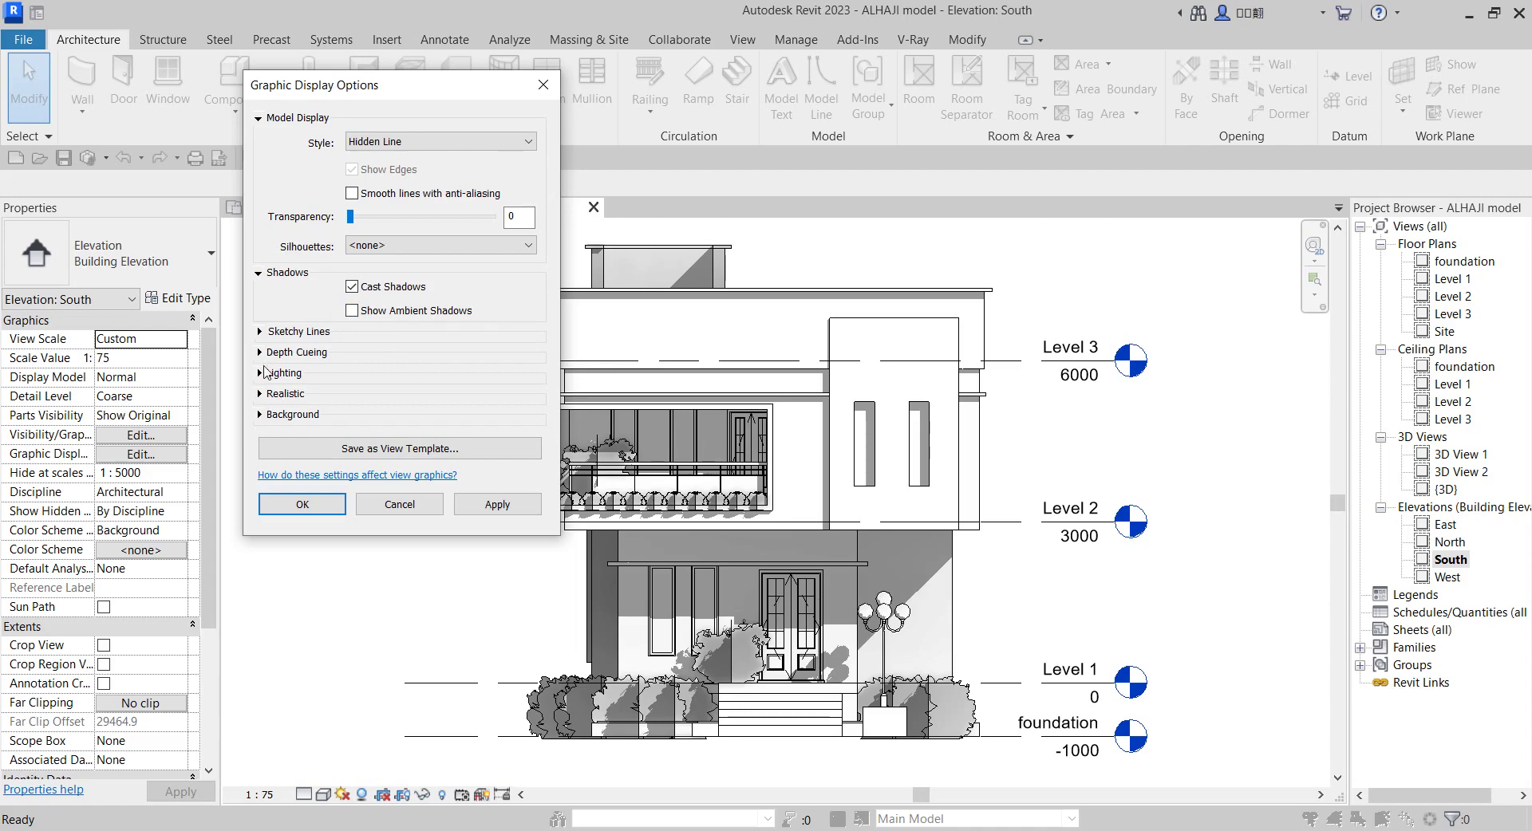
- Set the lighting's Sun intensity to 60 and Shadows intensity to 60, and apply both to the elevation
{"action": "left_click", "coordinate": [260, 374]}
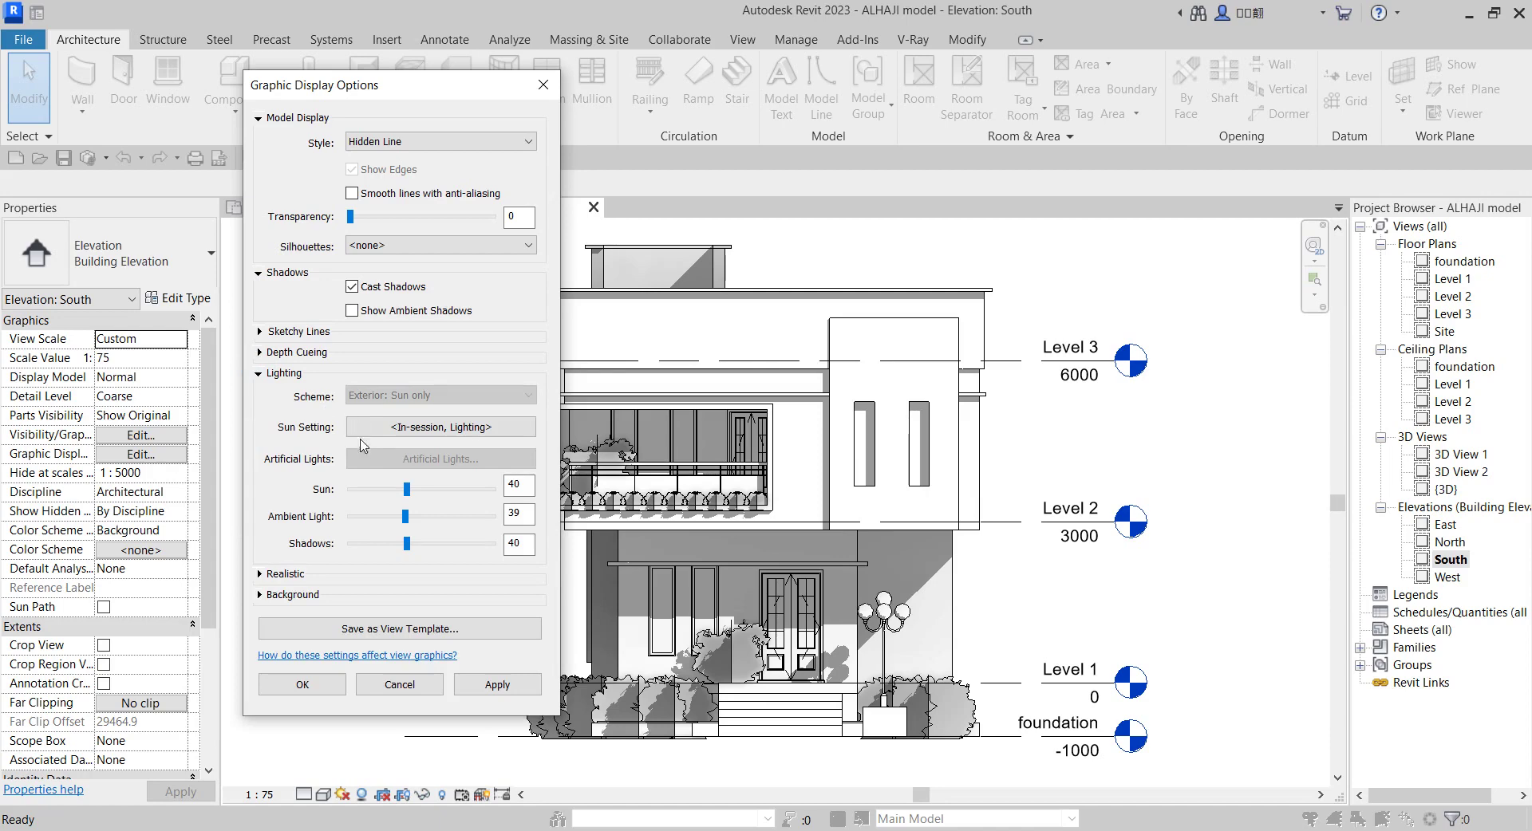
{"action": "left_click", "coordinate": [444, 496]}
{"action": "left_click", "coordinate": [497, 685]}
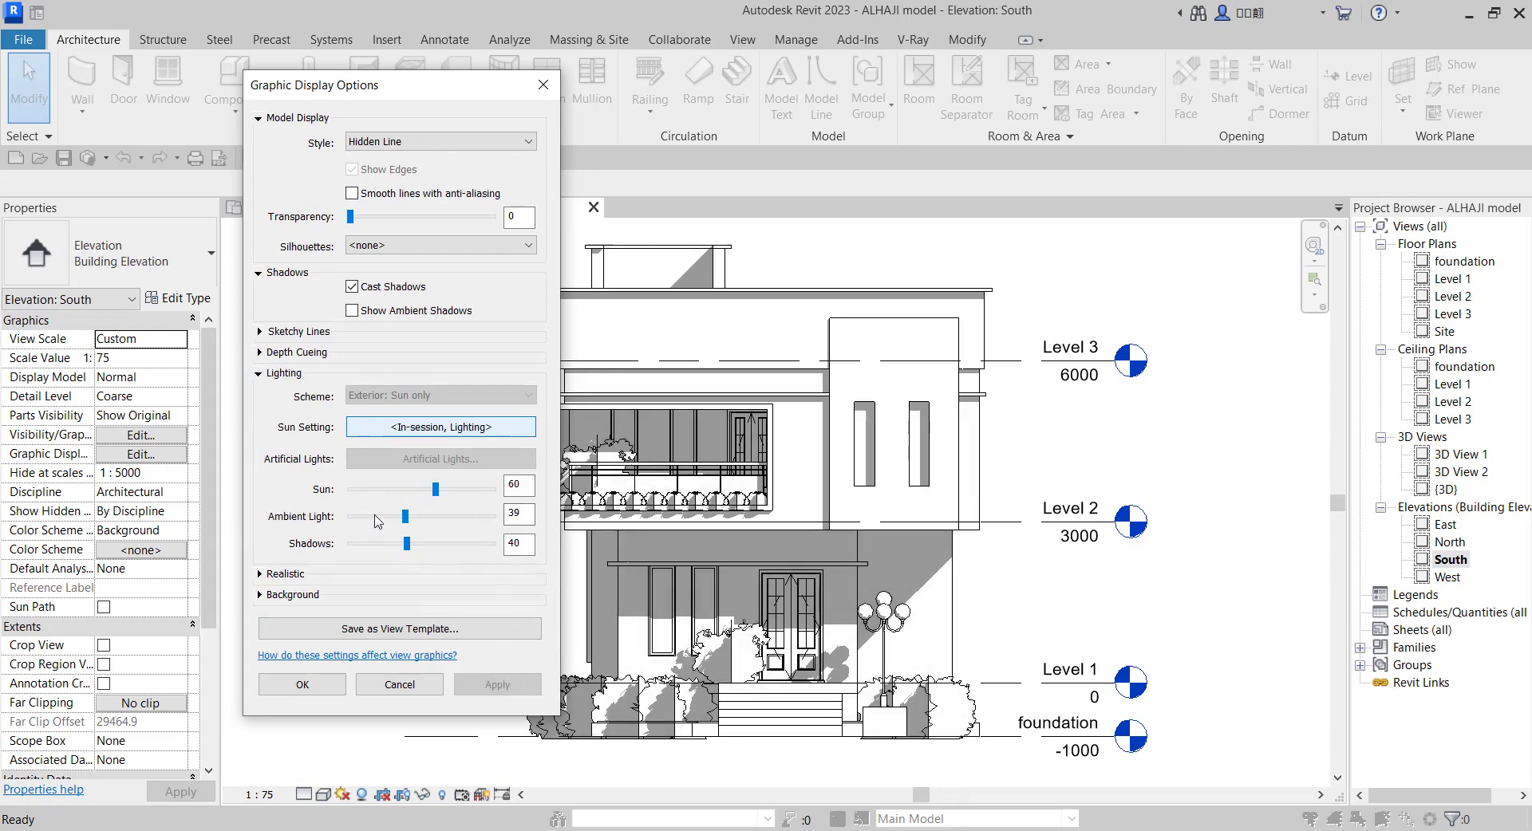
{"action": "left_click", "coordinate": [447, 546]}
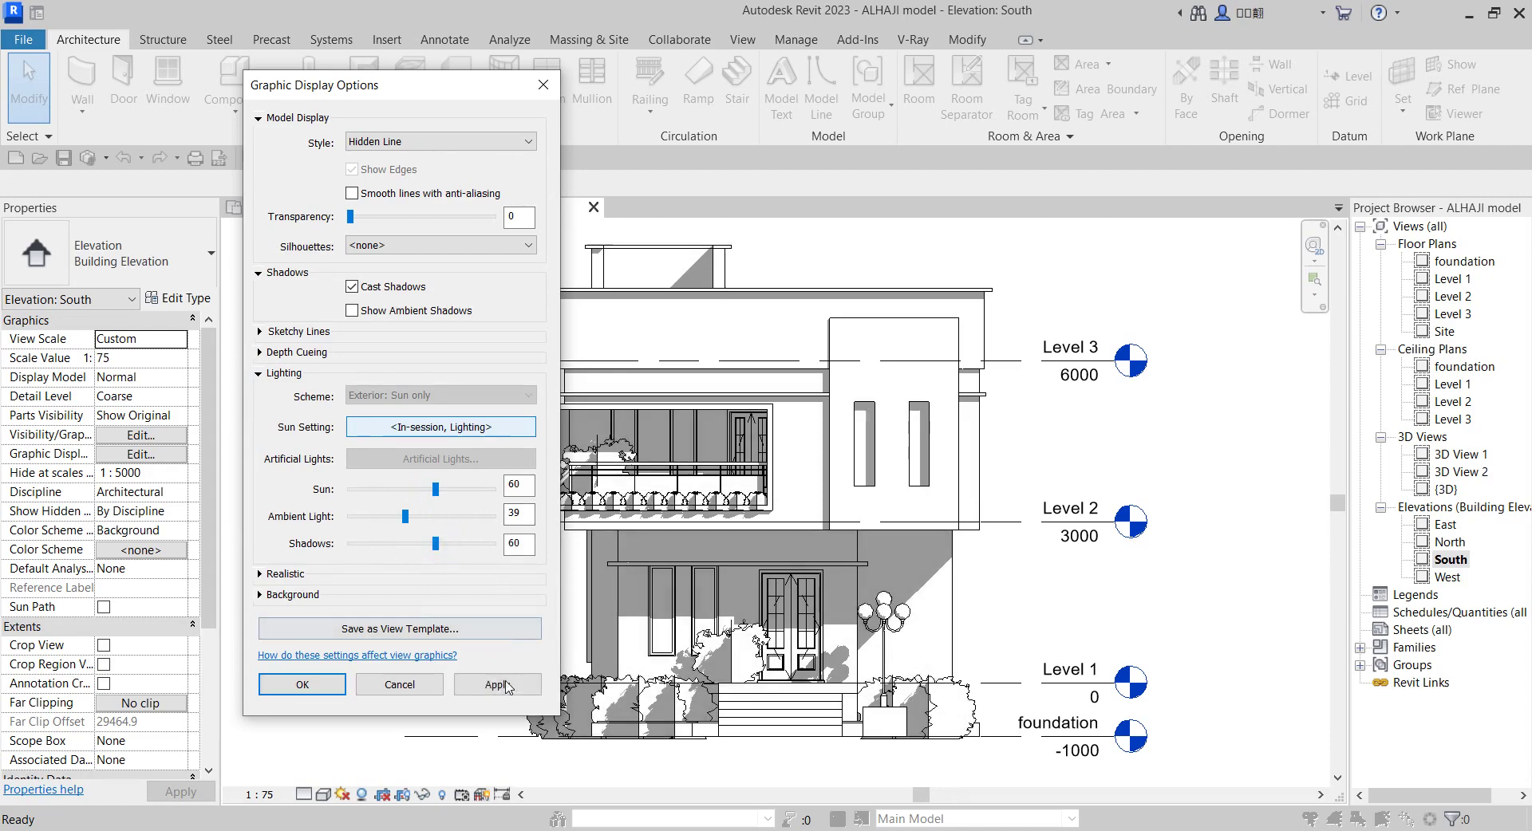
{"action": "left_click", "coordinate": [513, 684]}
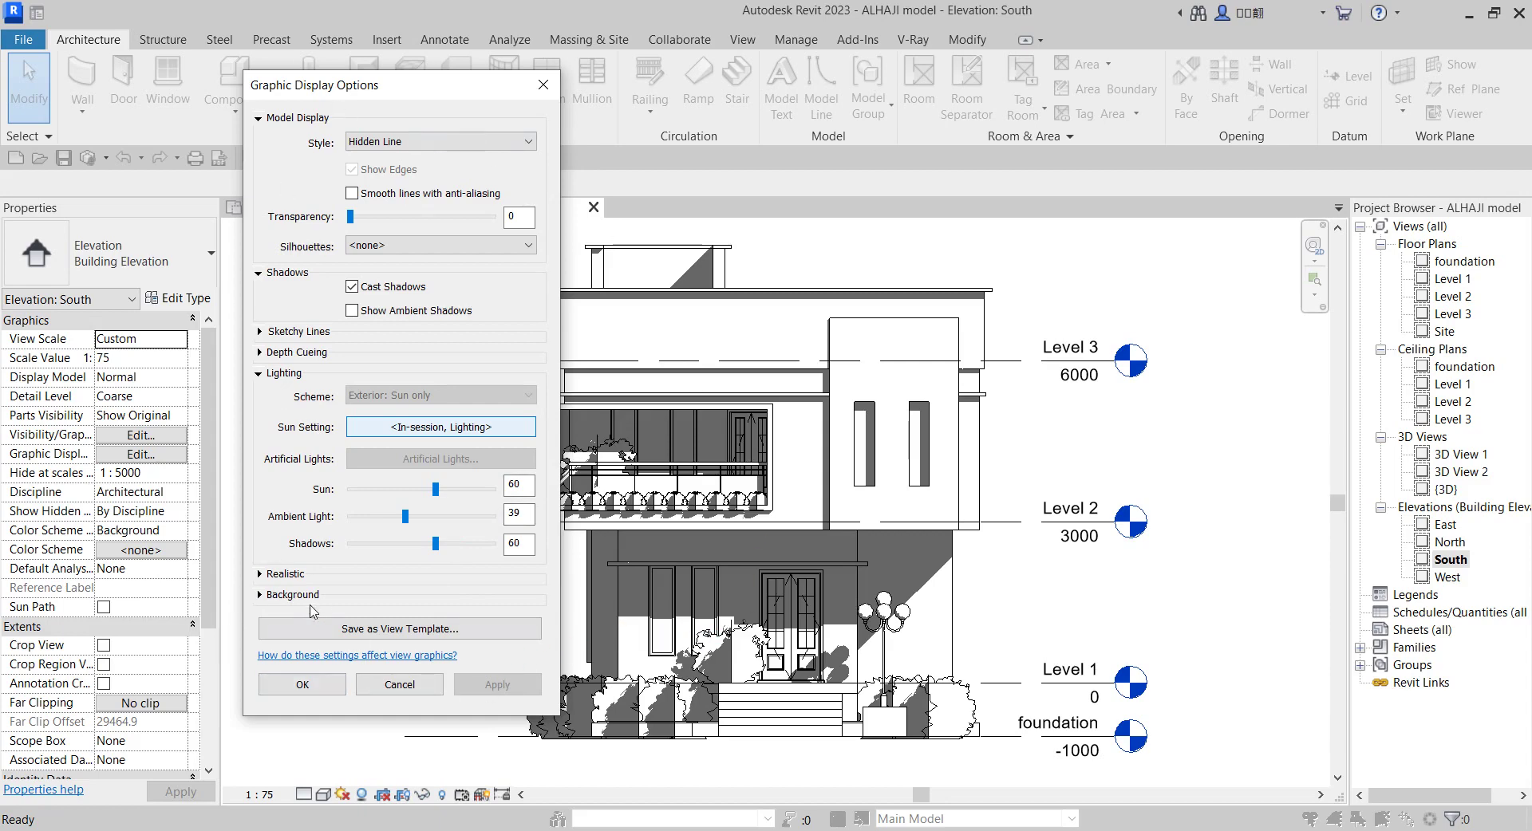
- Try a Sky background on the elevation and open its ground color for inspection, leaving the color as is
{"action": "left_click", "coordinate": [260, 595]}
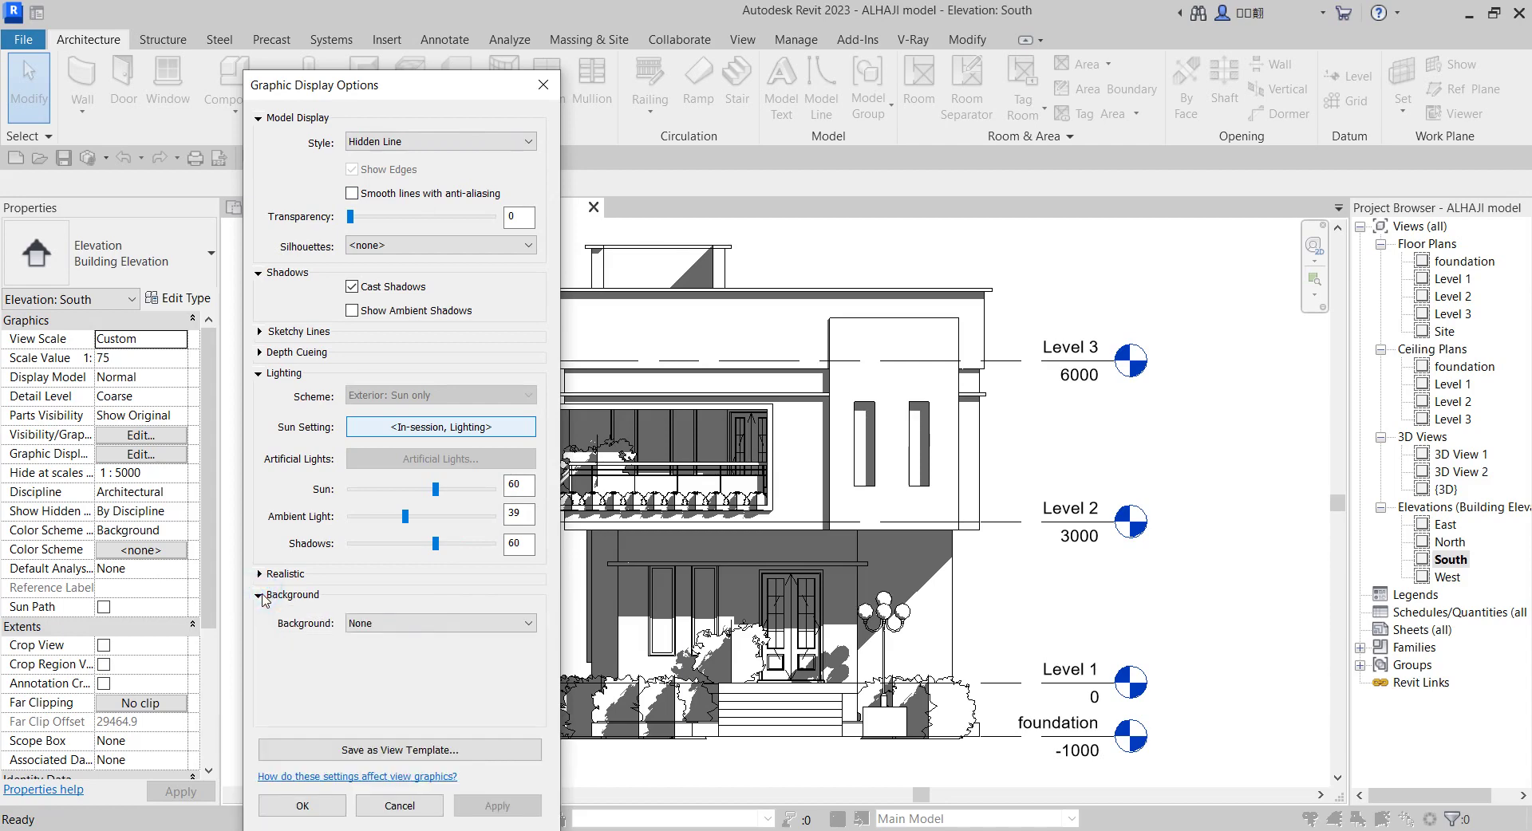
{"action": "left_click", "coordinate": [527, 625]}
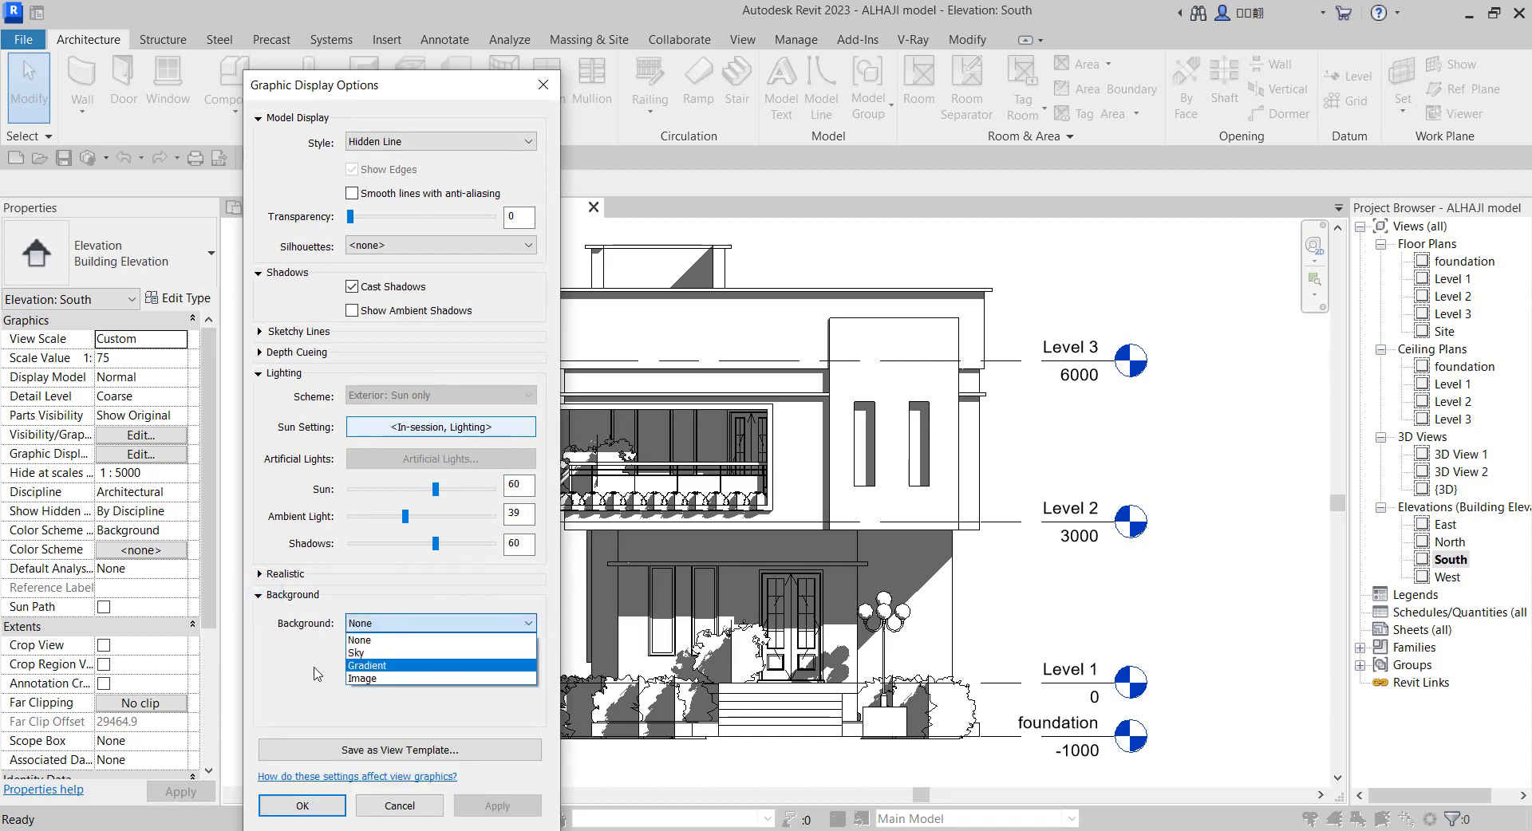
{"action": "left_click", "coordinate": [385, 654]}
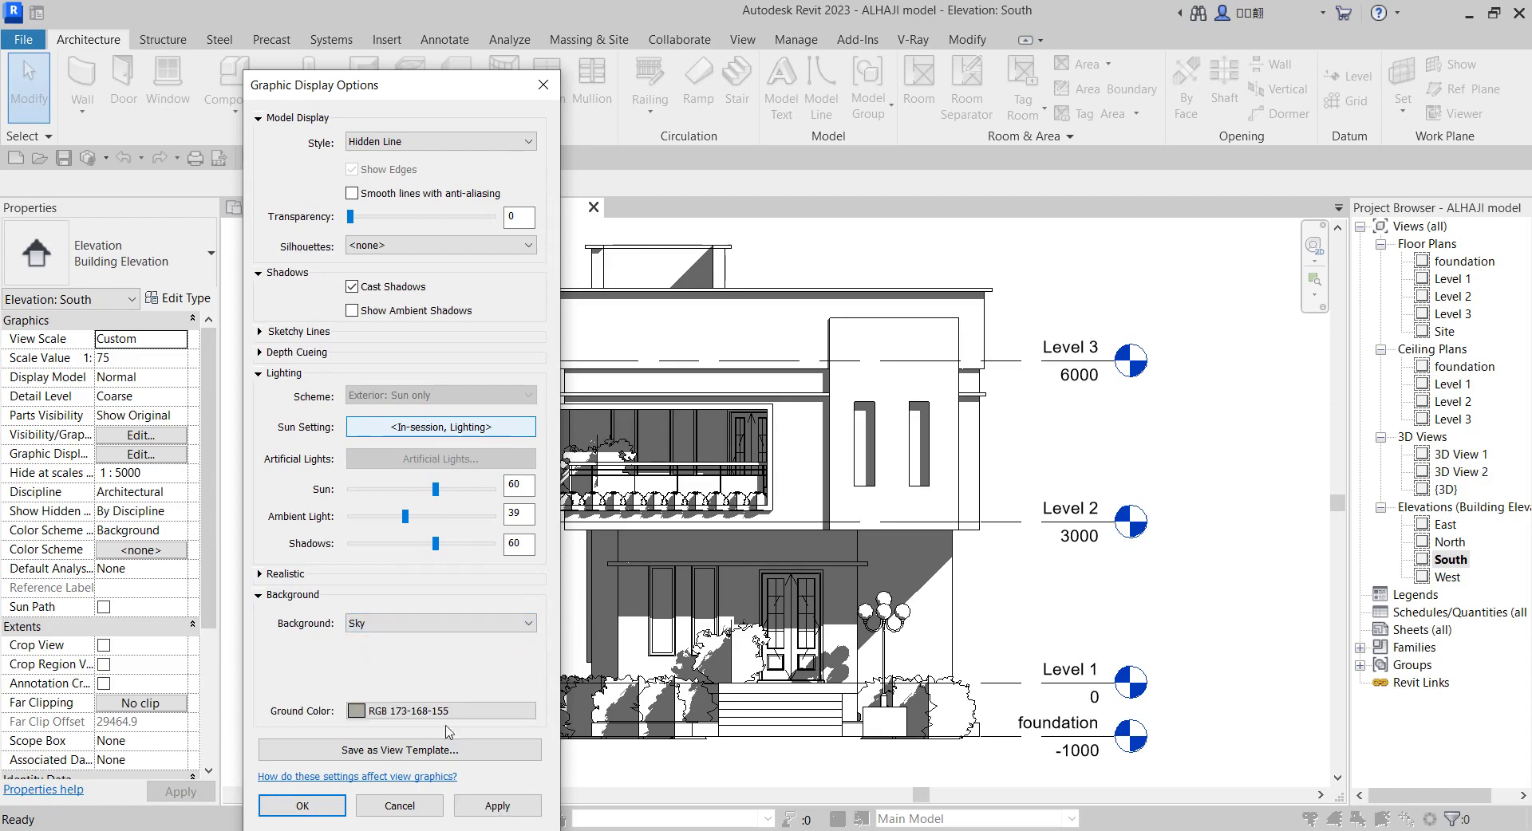
{"action": "left_click", "coordinate": [509, 805]}
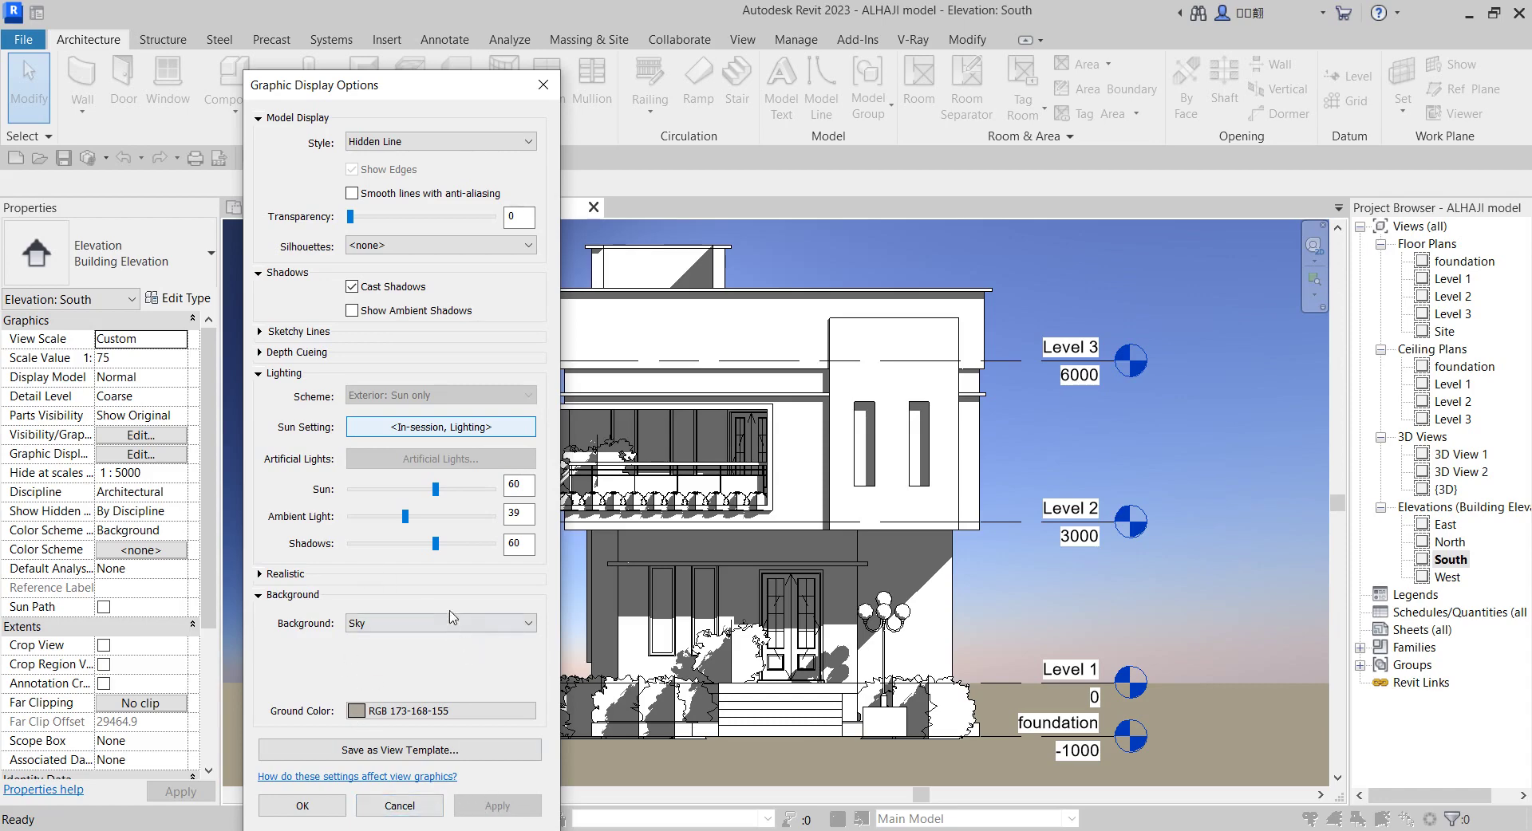
{"action": "left_click", "coordinate": [363, 711]}
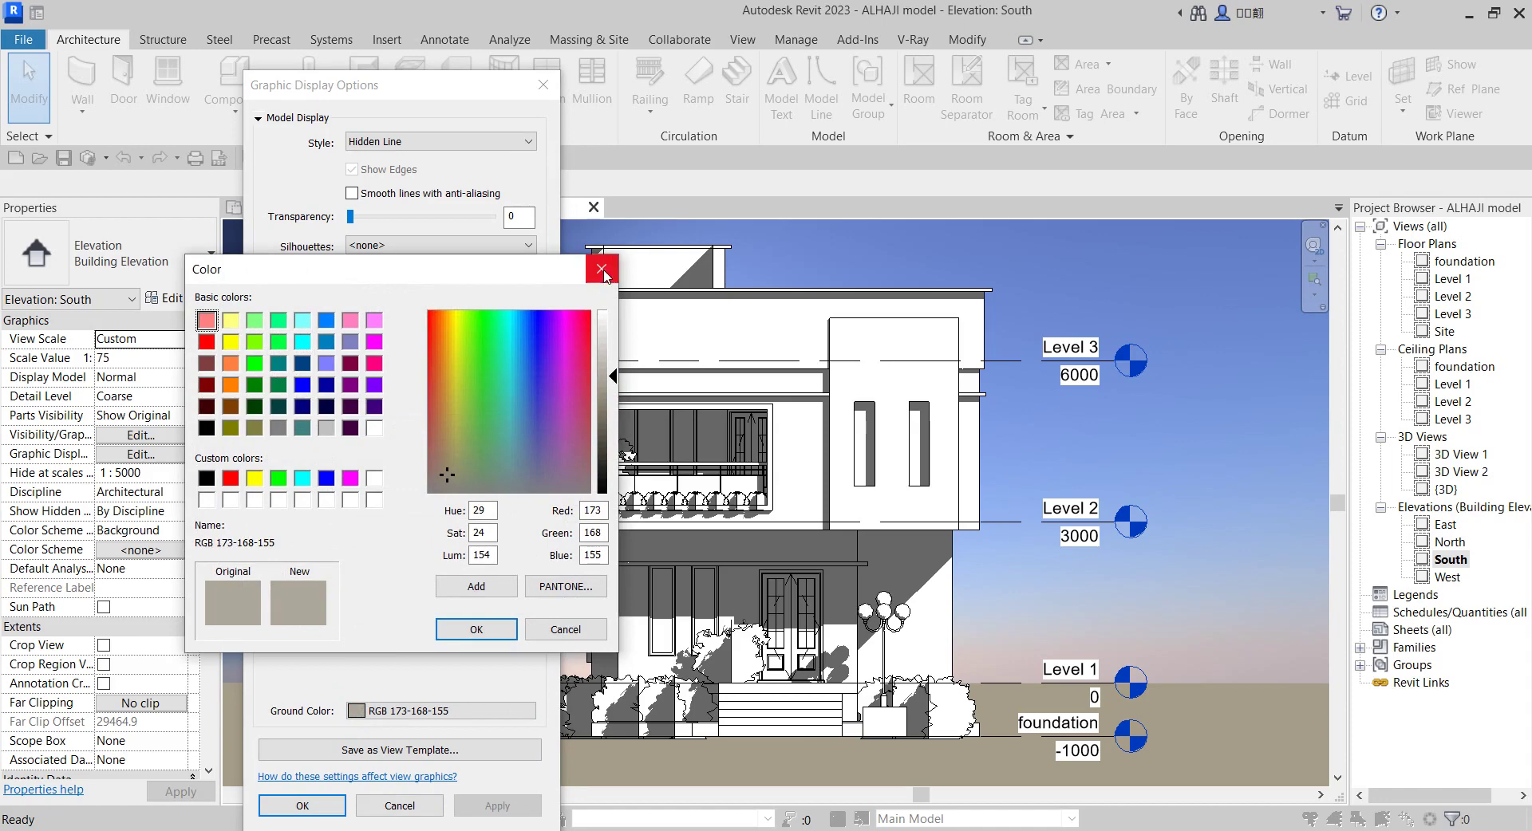
{"action": "left_click", "coordinate": [604, 273]}
- Apply a Gradient background to the elevation with the sky color set to RGB 207-220-235
{"action": "left_click", "coordinate": [528, 625]}
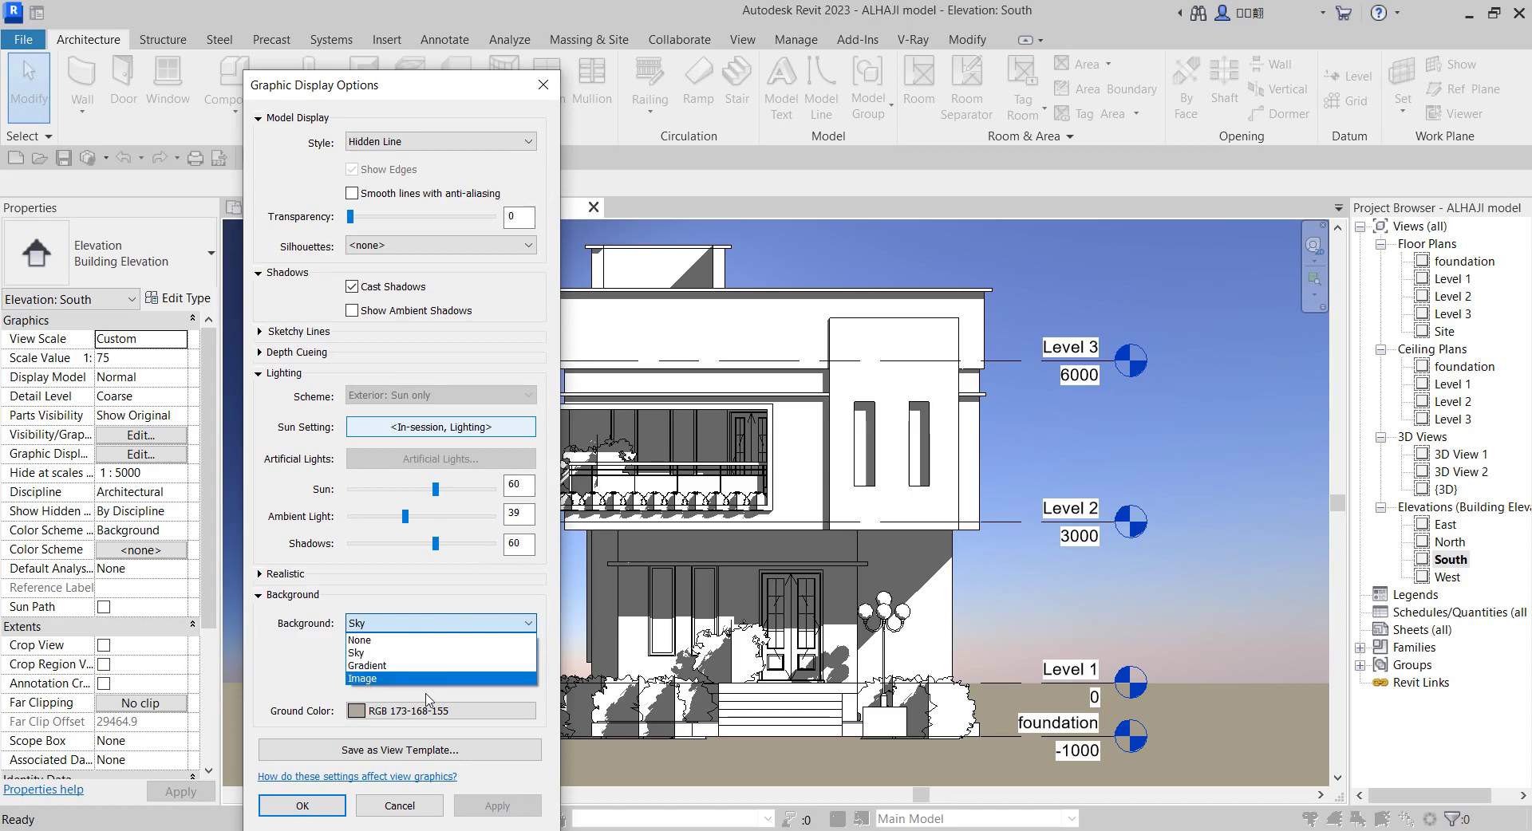
{"action": "left_click", "coordinate": [371, 666]}
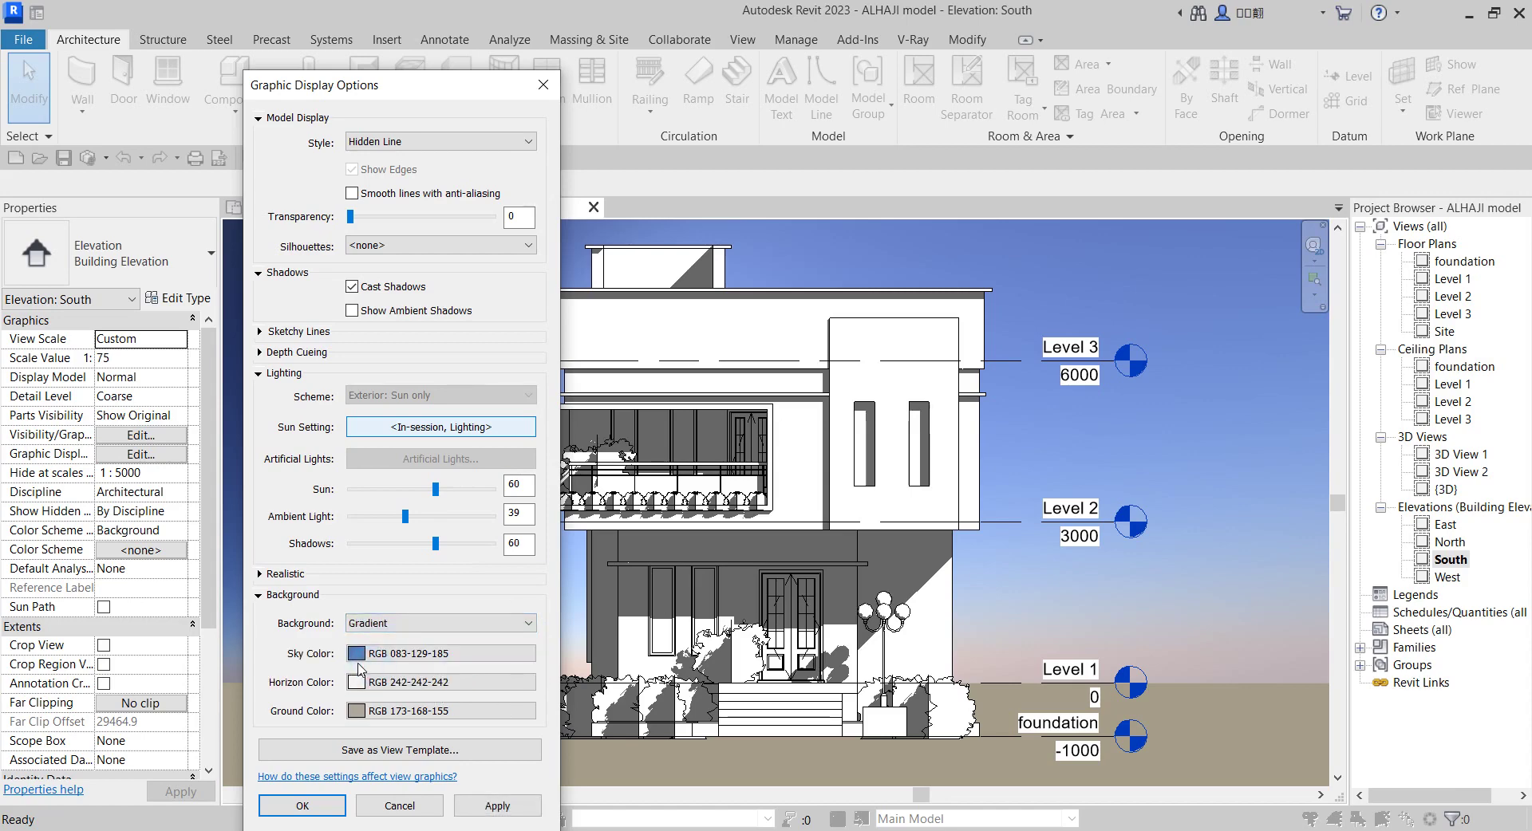
{"action": "left_click", "coordinate": [355, 655]}
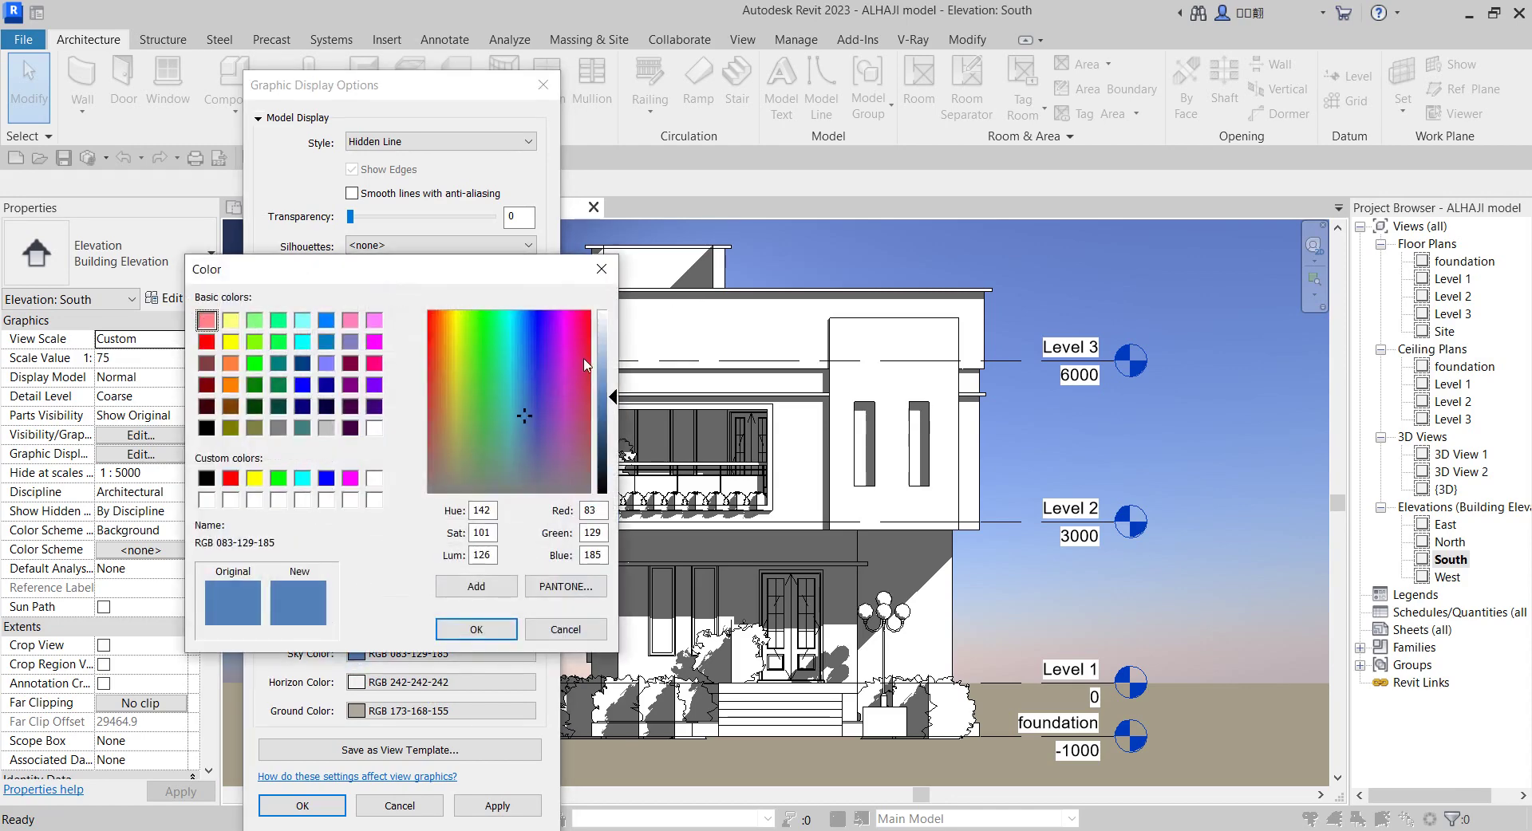
{"action": "left_click", "coordinate": [604, 341]}
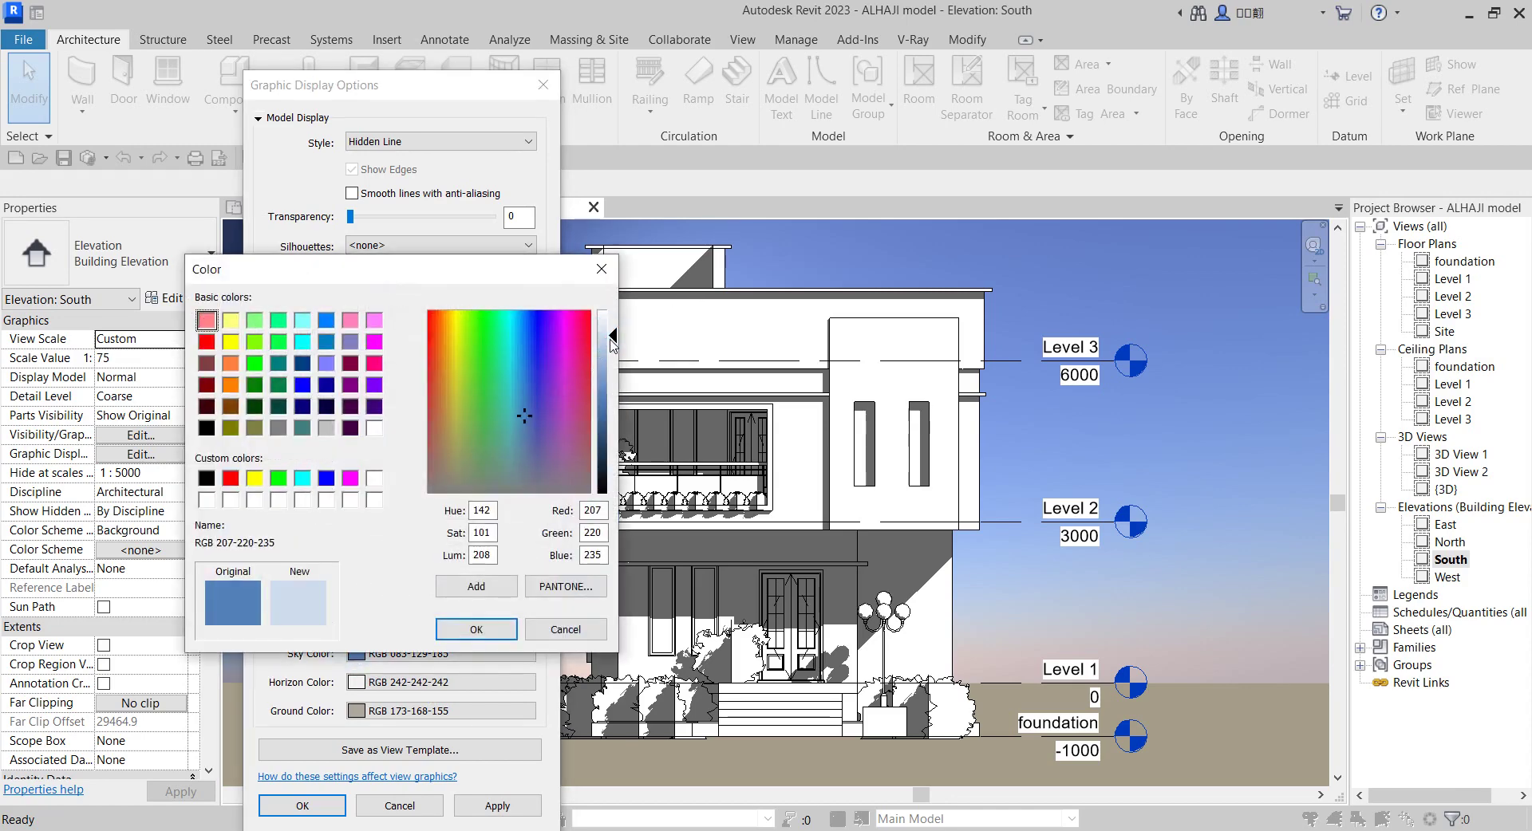
{"action": "left_click", "coordinate": [486, 629]}
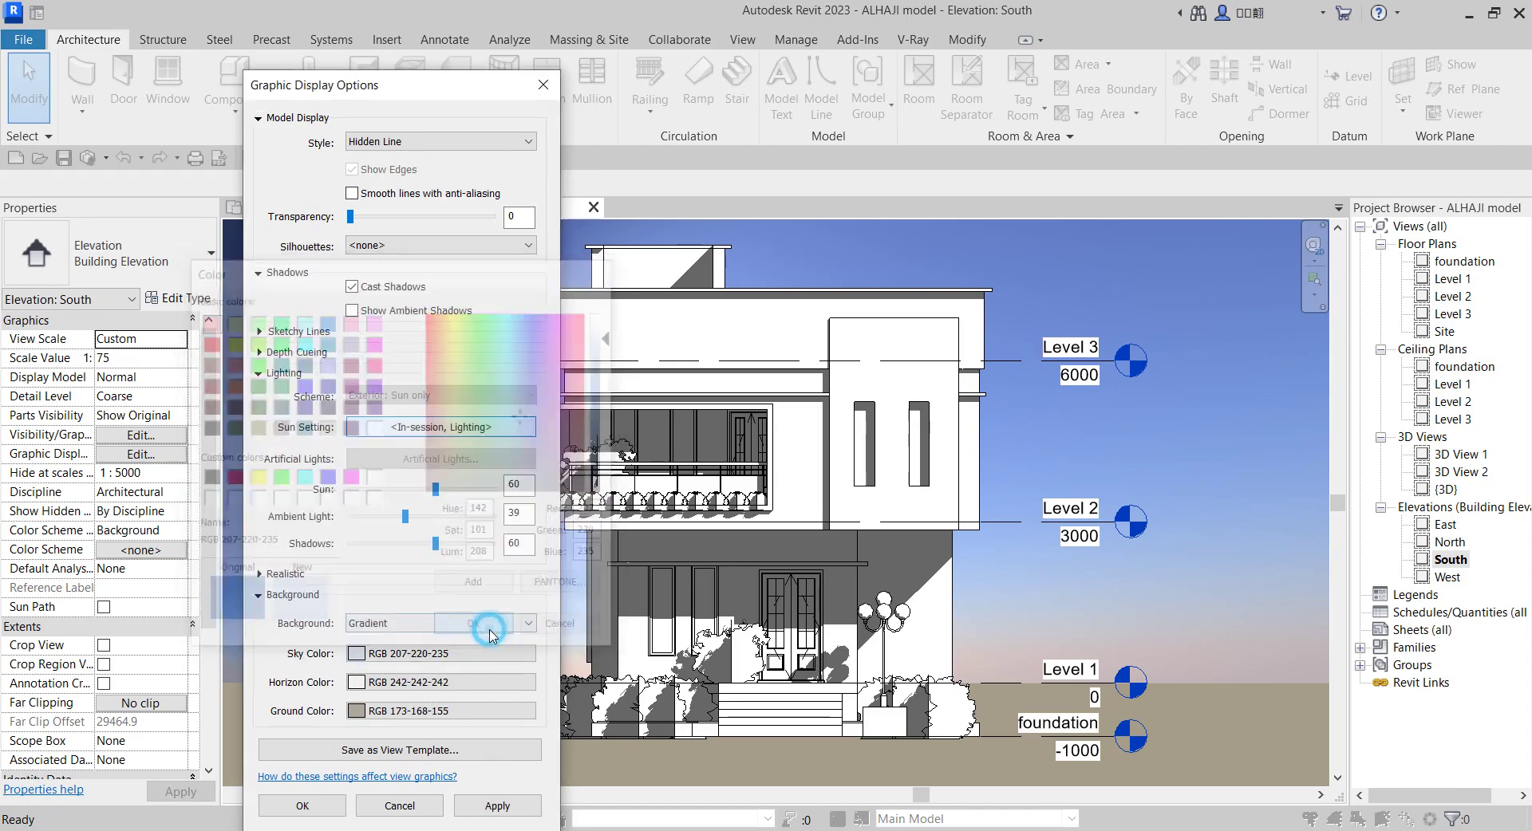
{"action": "left_click", "coordinate": [522, 807]}
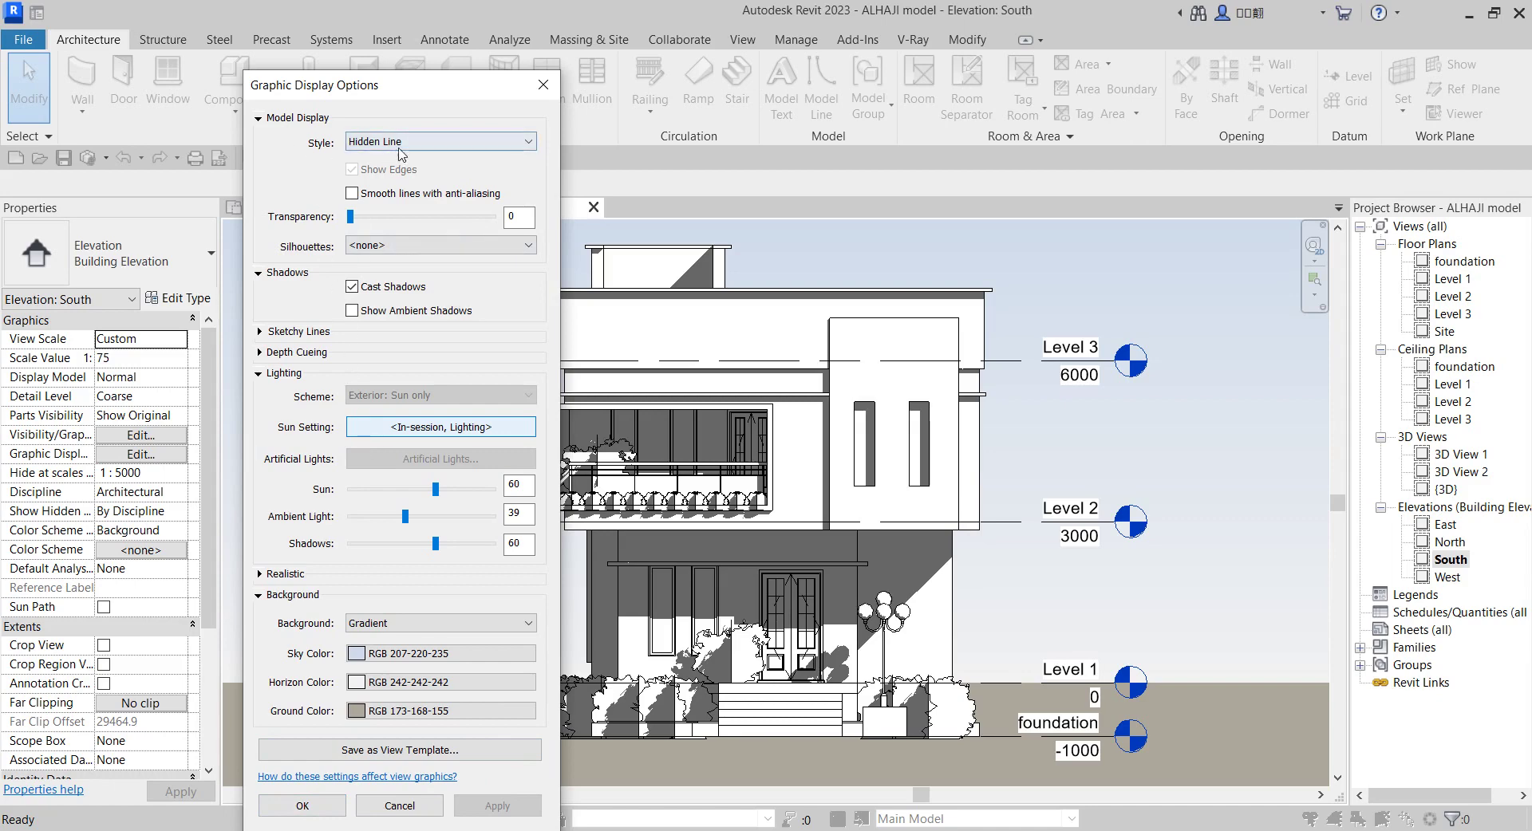
- Apply the Realistic style to the elevation's model display
{"action": "left_click", "coordinate": [427, 141]}
{"action": "left_click", "coordinate": [367, 209]}
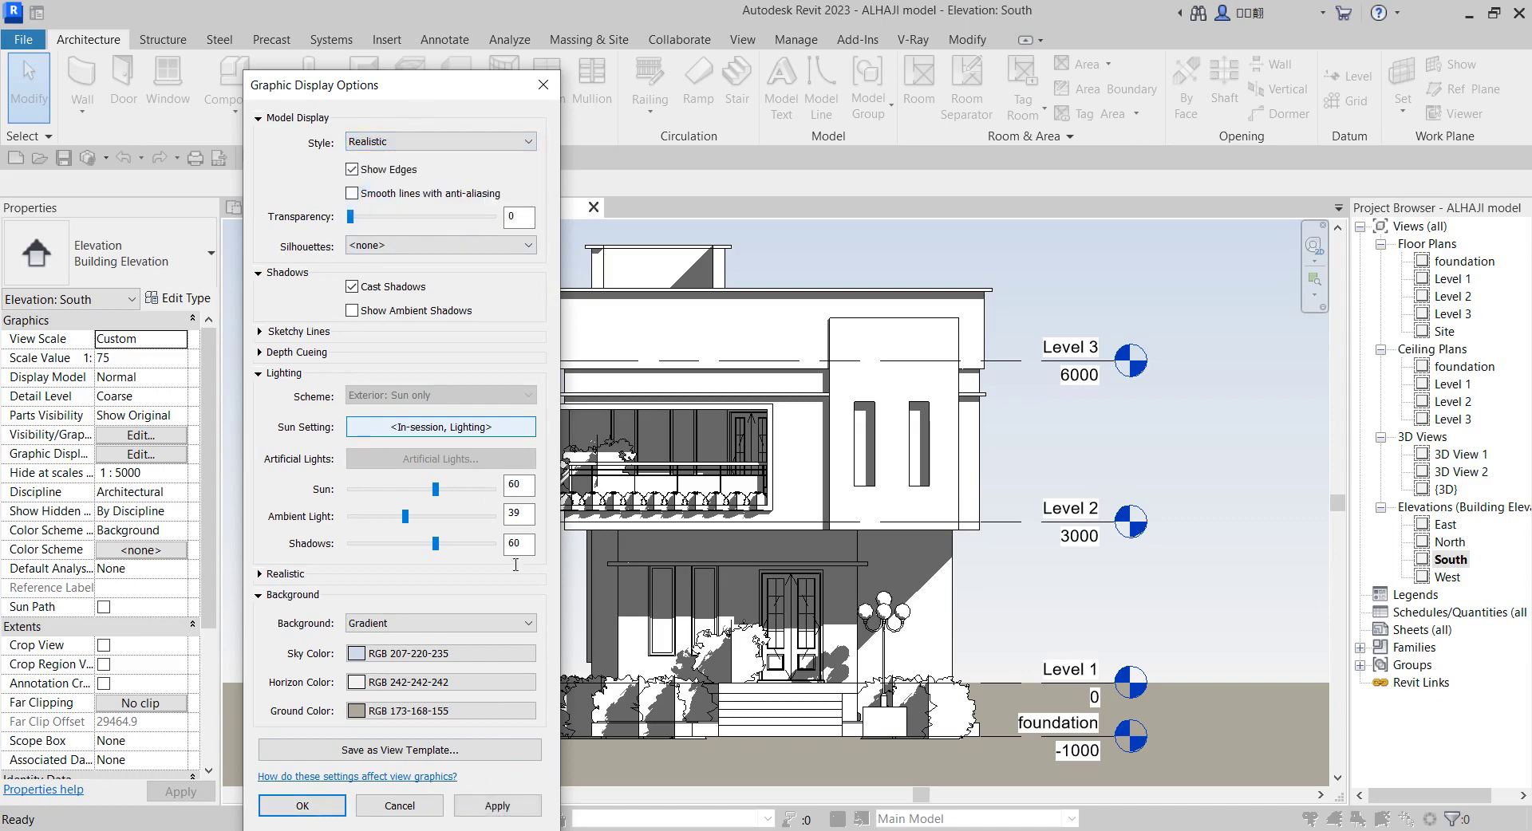
{"action": "left_click", "coordinate": [475, 810]}
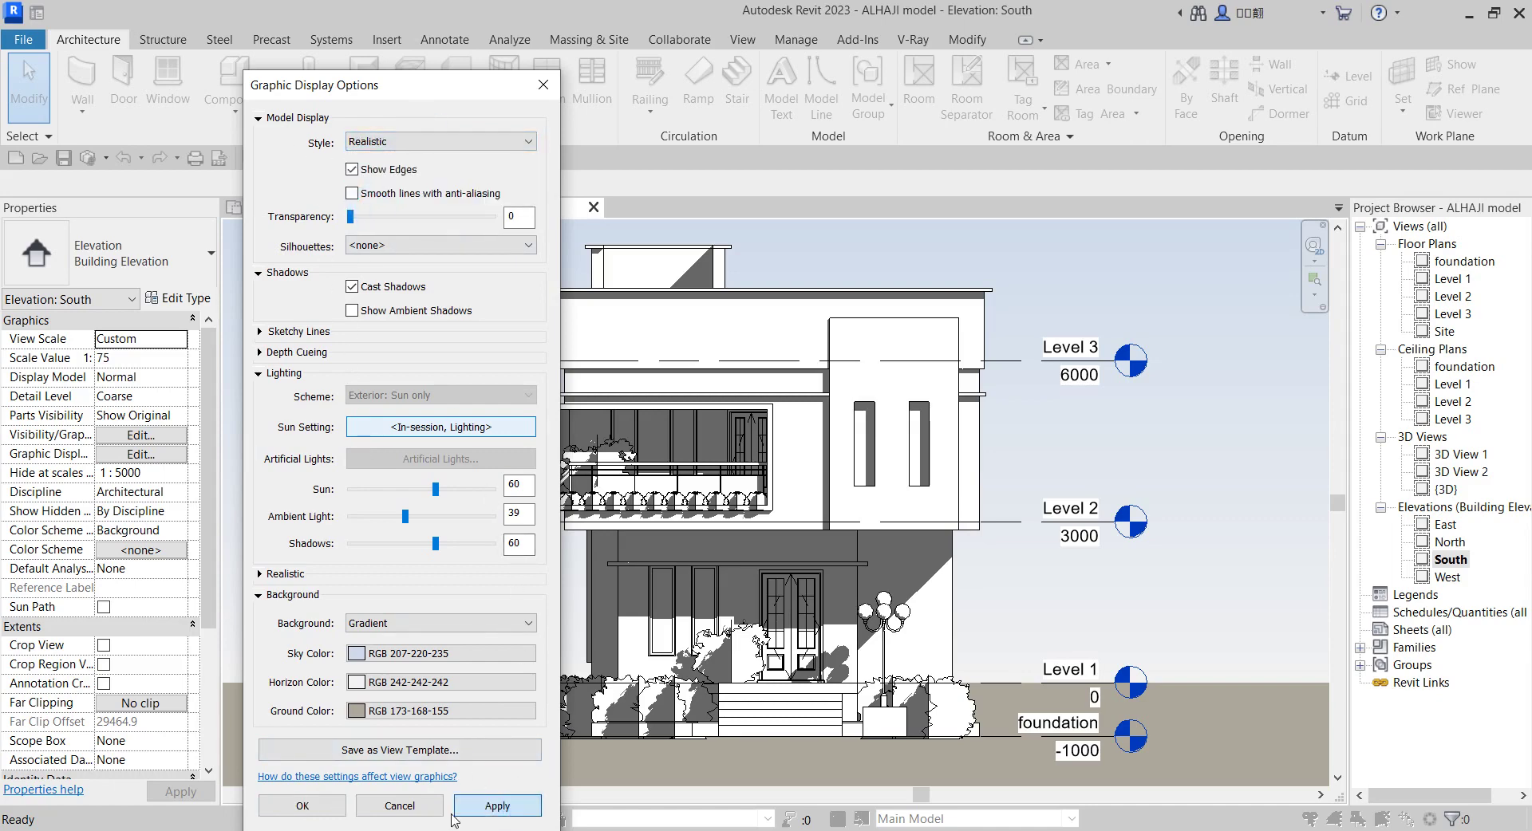
{"action": "left_click", "coordinate": [482, 808]}
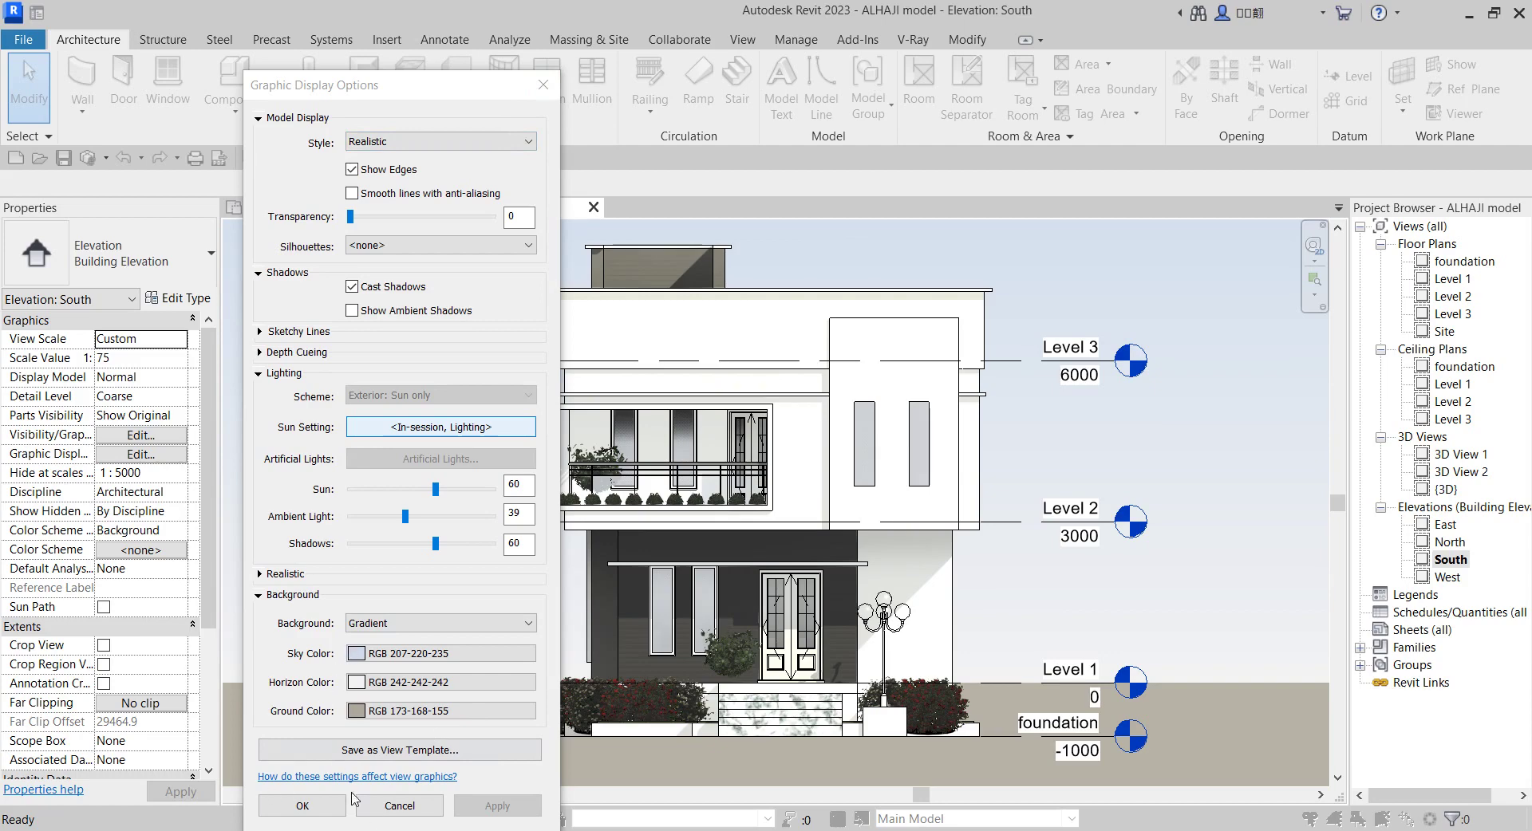
- Set the model display style to Hidden Line, turn off cast shadows and accept the graphic display options
{"action": "left_click", "coordinate": [526, 142]}
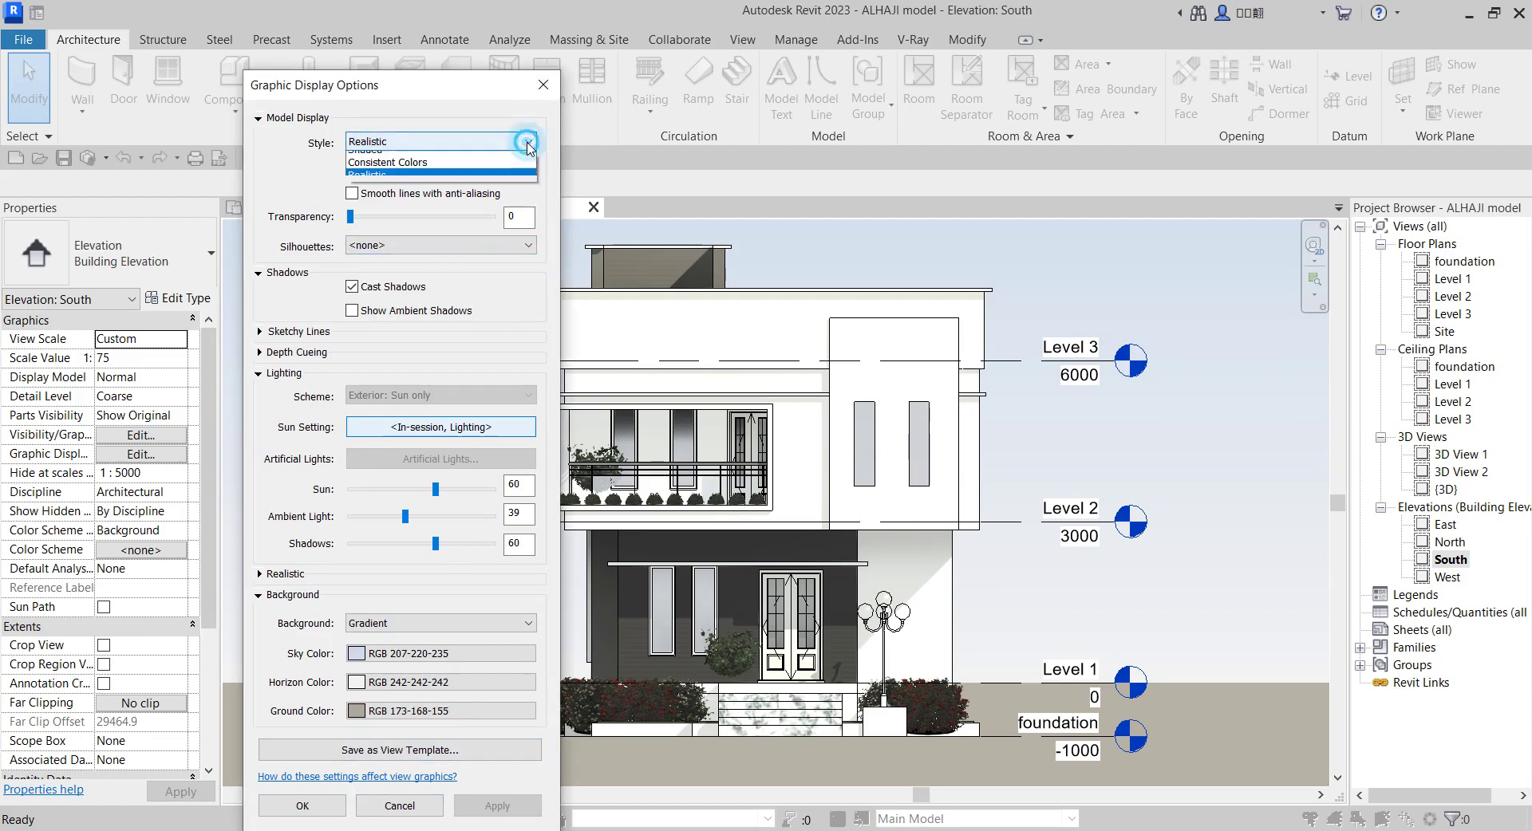
{"action": "left_click", "coordinate": [391, 167]}
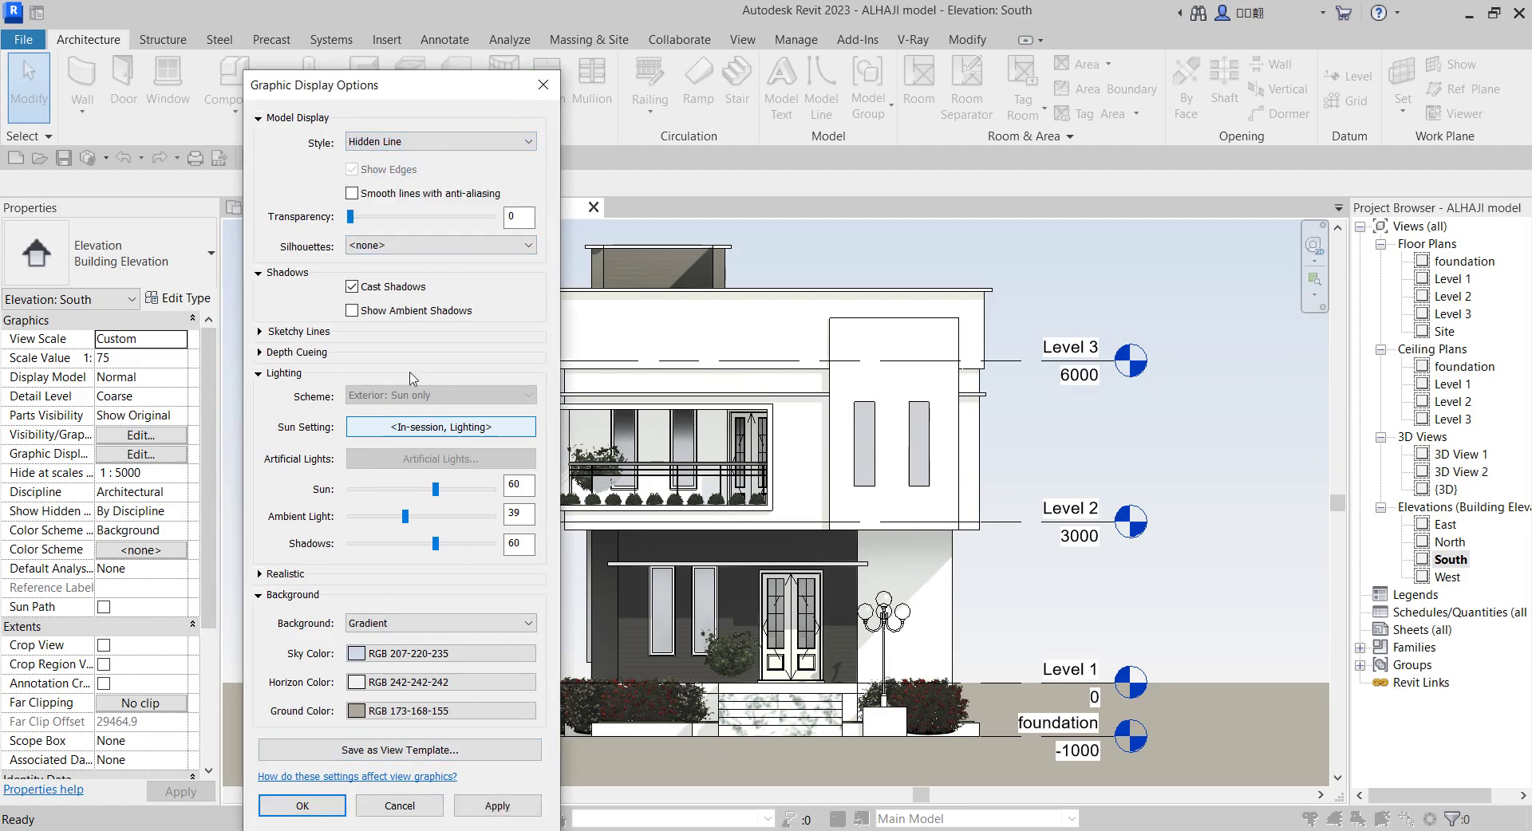
{"action": "left_click", "coordinate": [354, 287]}
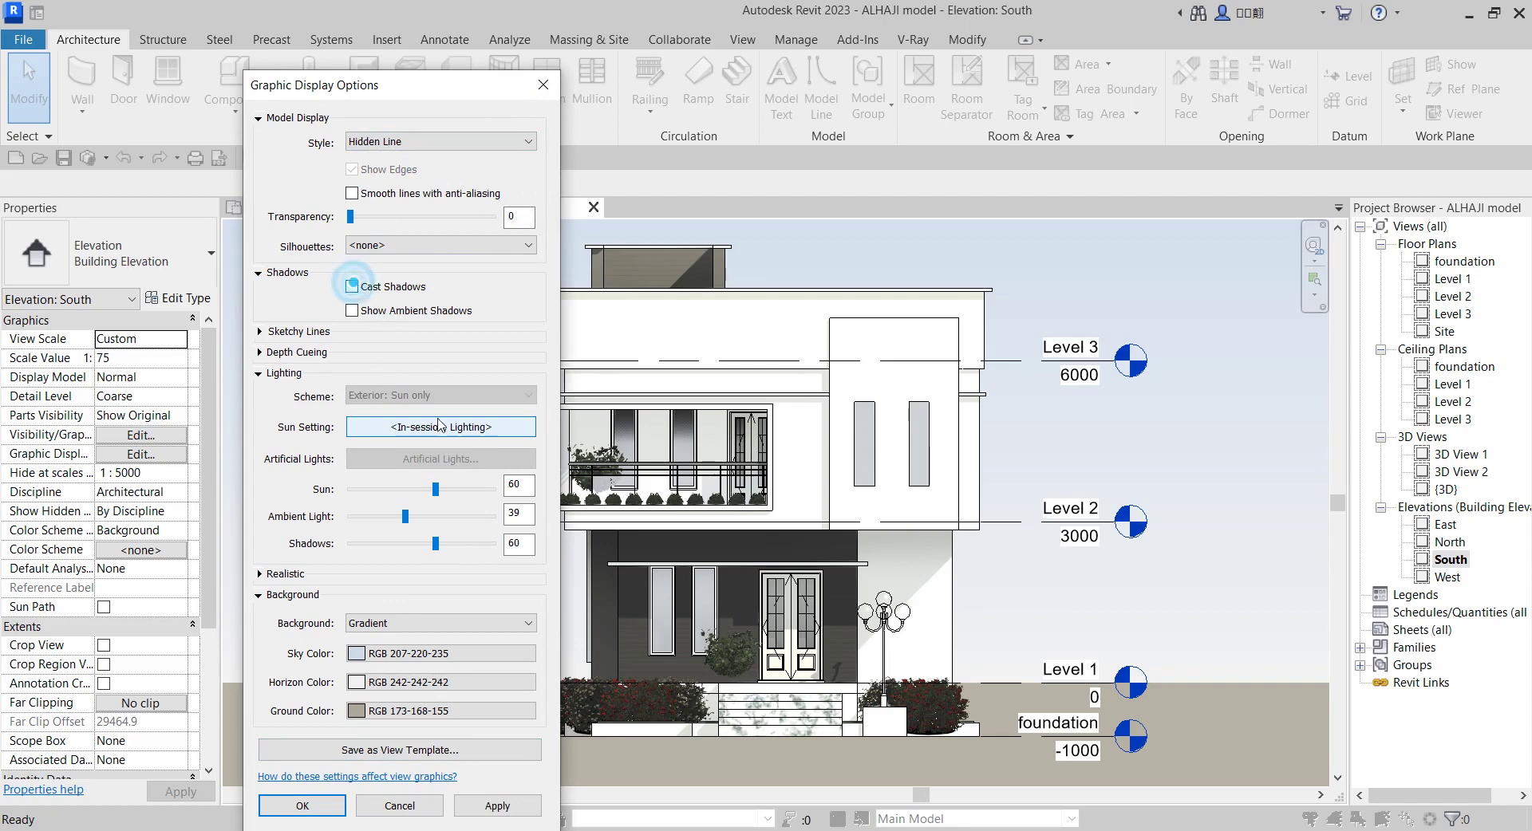
{"action": "left_click", "coordinate": [342, 807]}
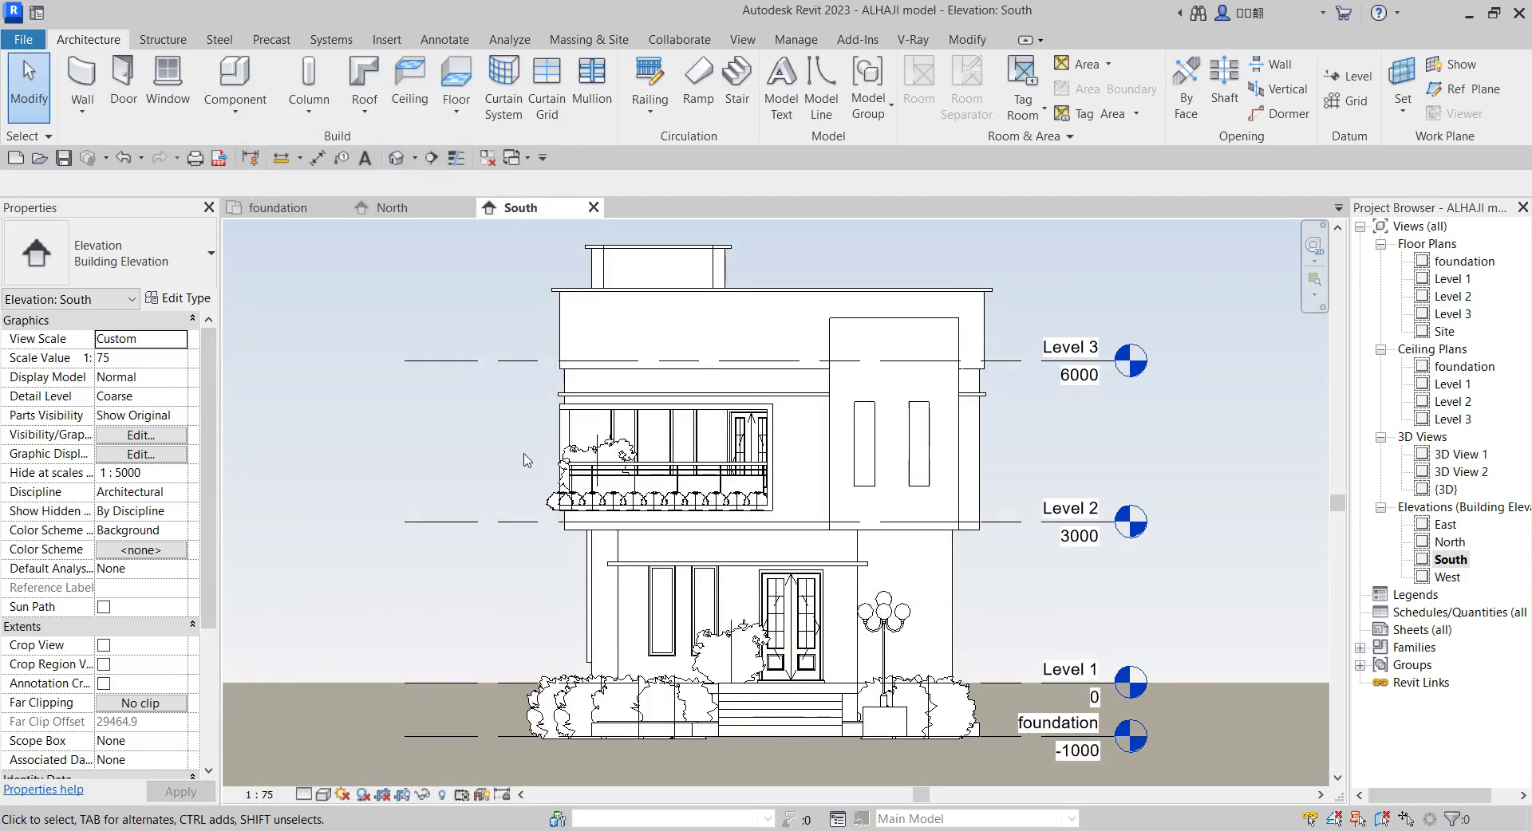
- Turn on view cropping for the South elevation
{"action": "left_click", "coordinate": [384, 795]}
{"action": "scroll", "coordinate": [477, 604], "scroll_direction": "down", "scroll_amount": 2}
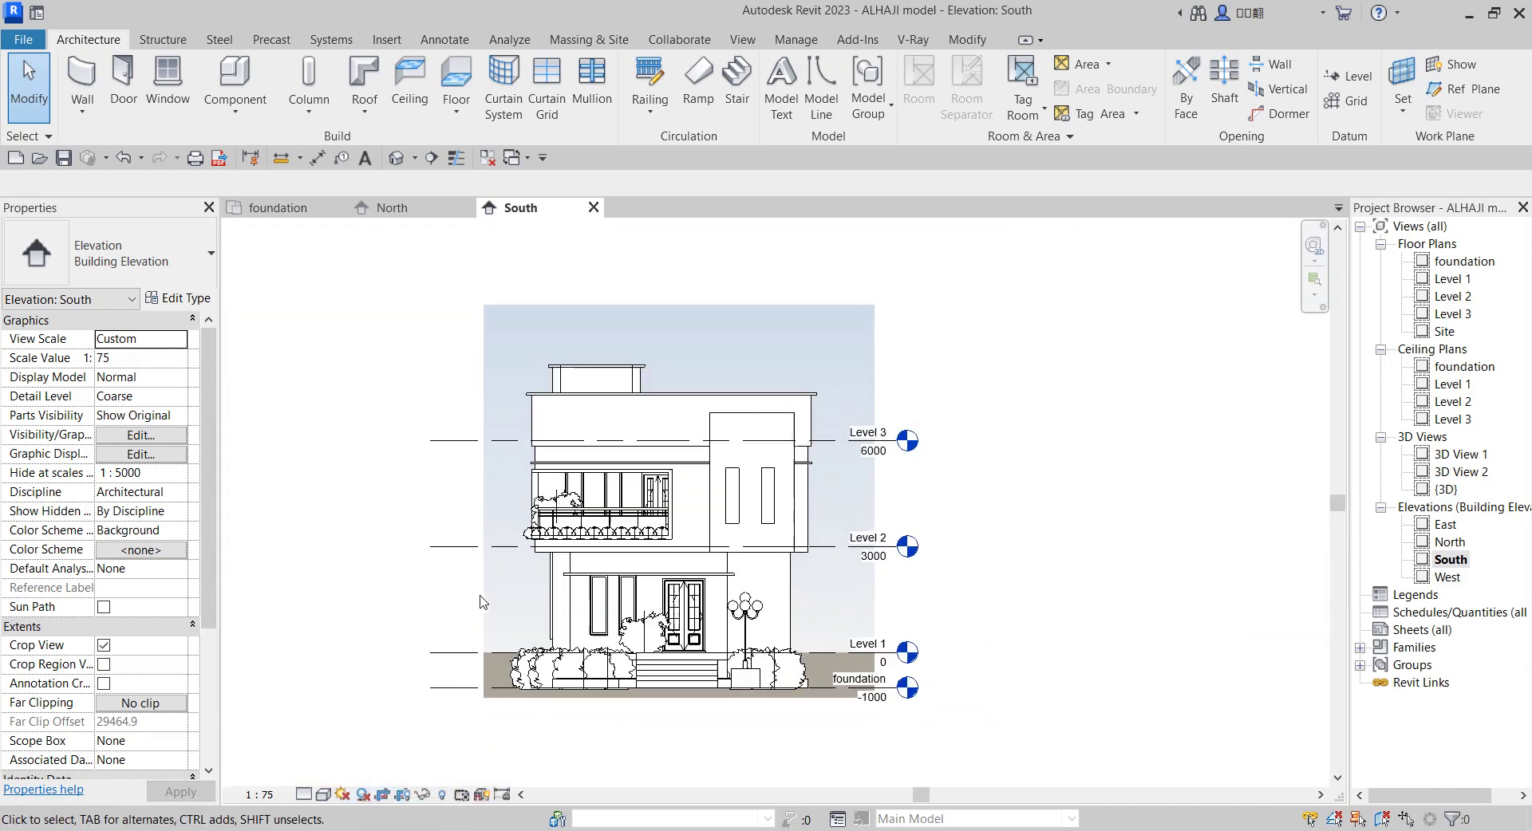
{"action": "scroll", "coordinate": [498, 549], "scroll_direction": "up", "scroll_amount": 2}
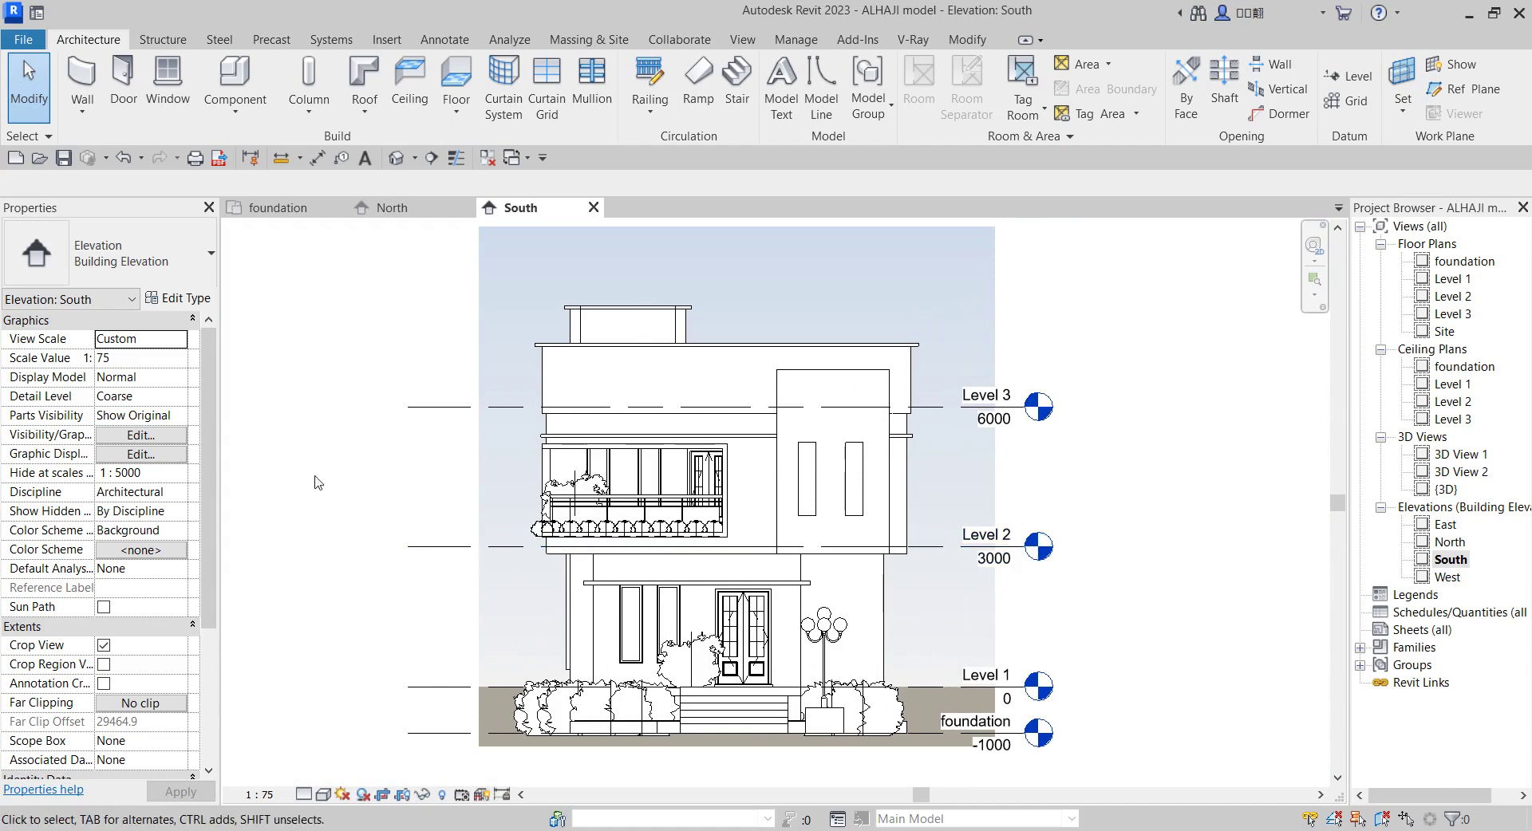
{"action": "right_click", "coordinate": [291, 443]}
{"action": "left_click", "coordinate": [375, 617]}
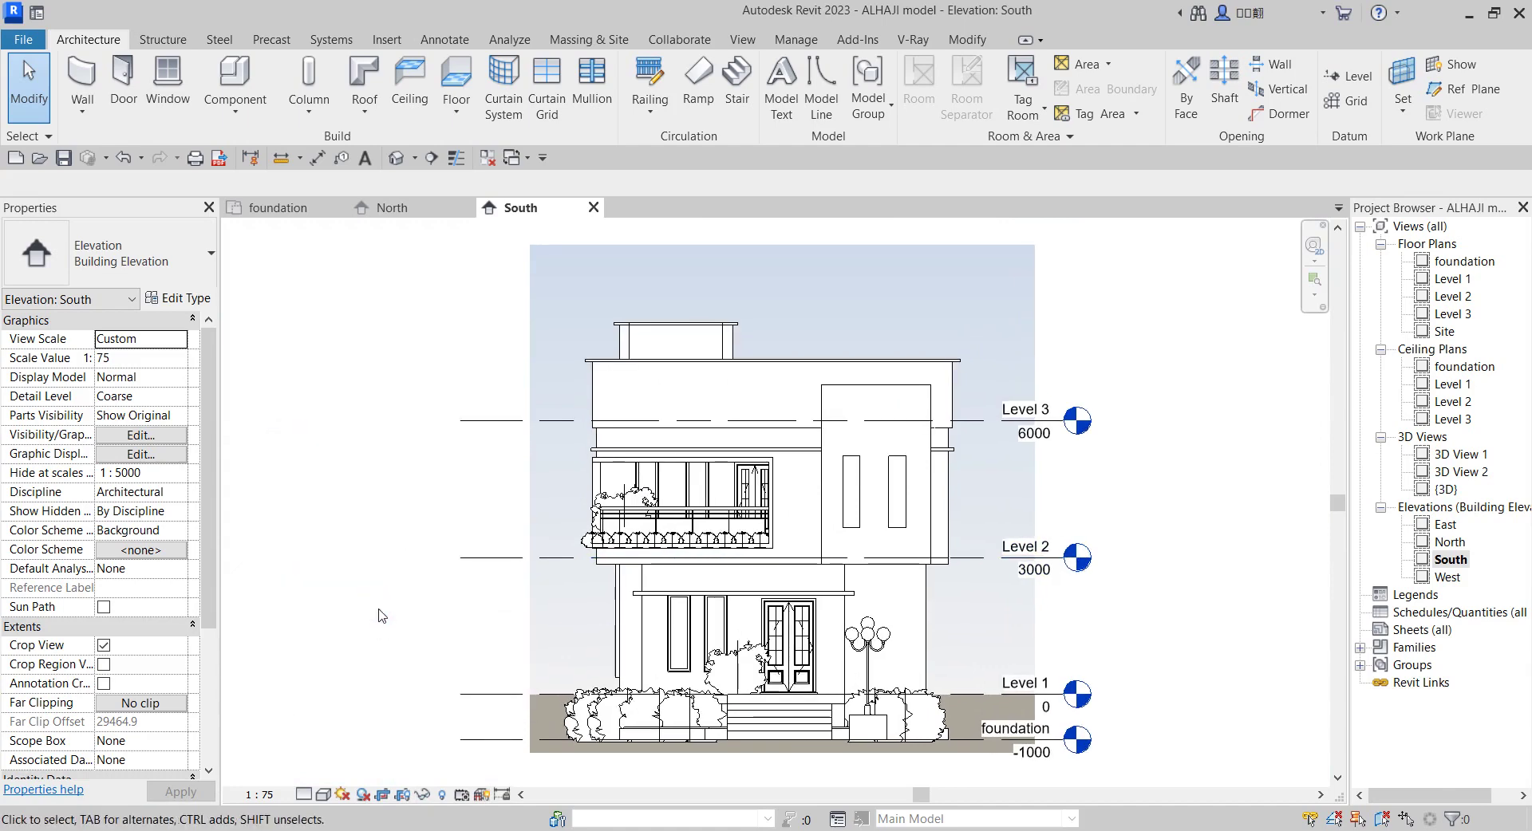
- Set the cropped South elevation's visual style to Realistic and turn its shadows back on
{"action": "left_click", "coordinate": [324, 795]}
{"action": "left_click", "coordinate": [363, 795]}
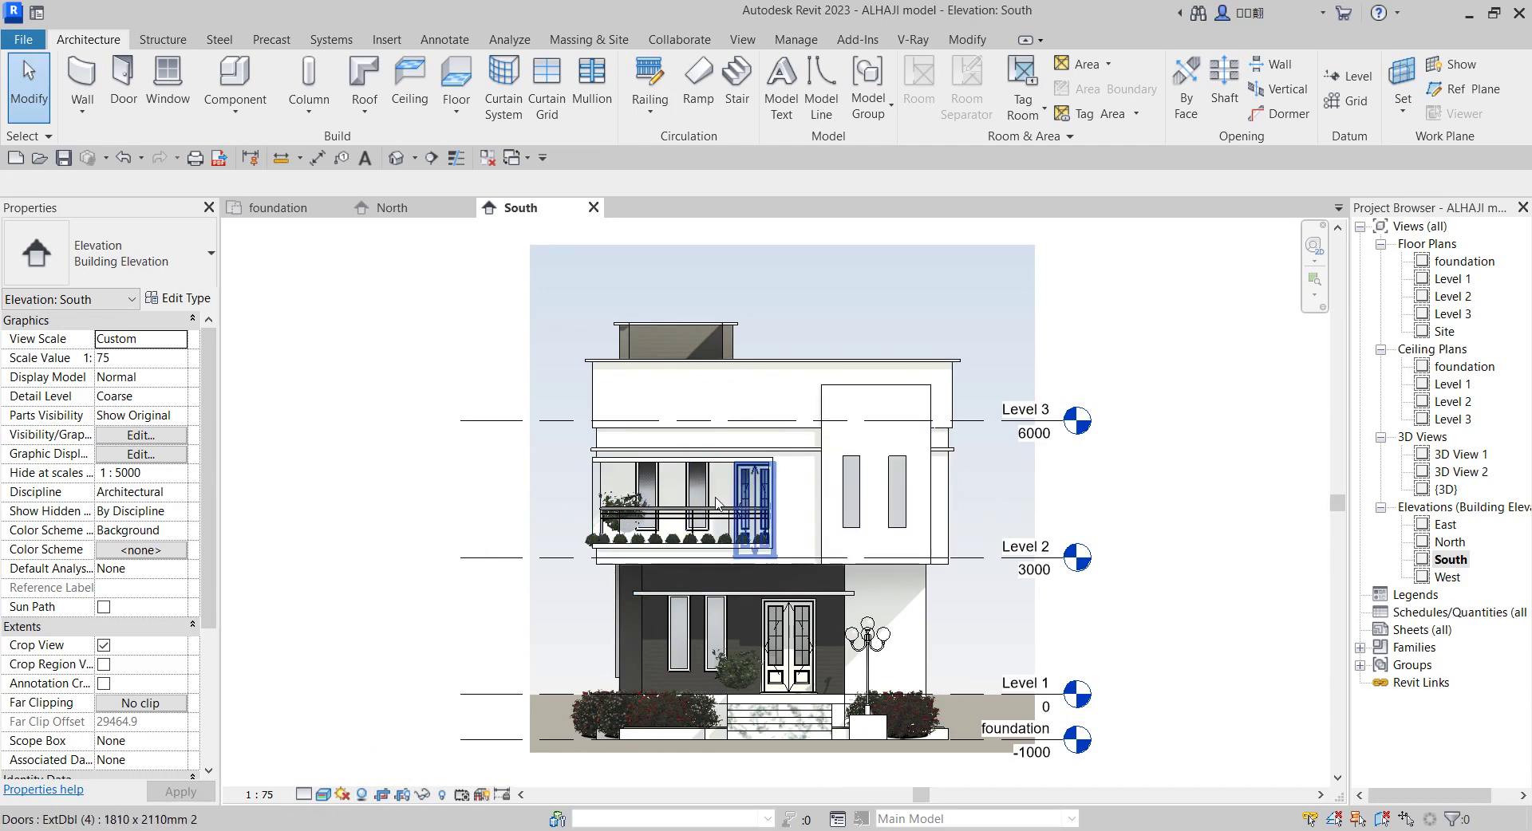
{"action": "scroll", "coordinate": [717, 499], "scroll_direction": "up", "scroll_amount": 2}
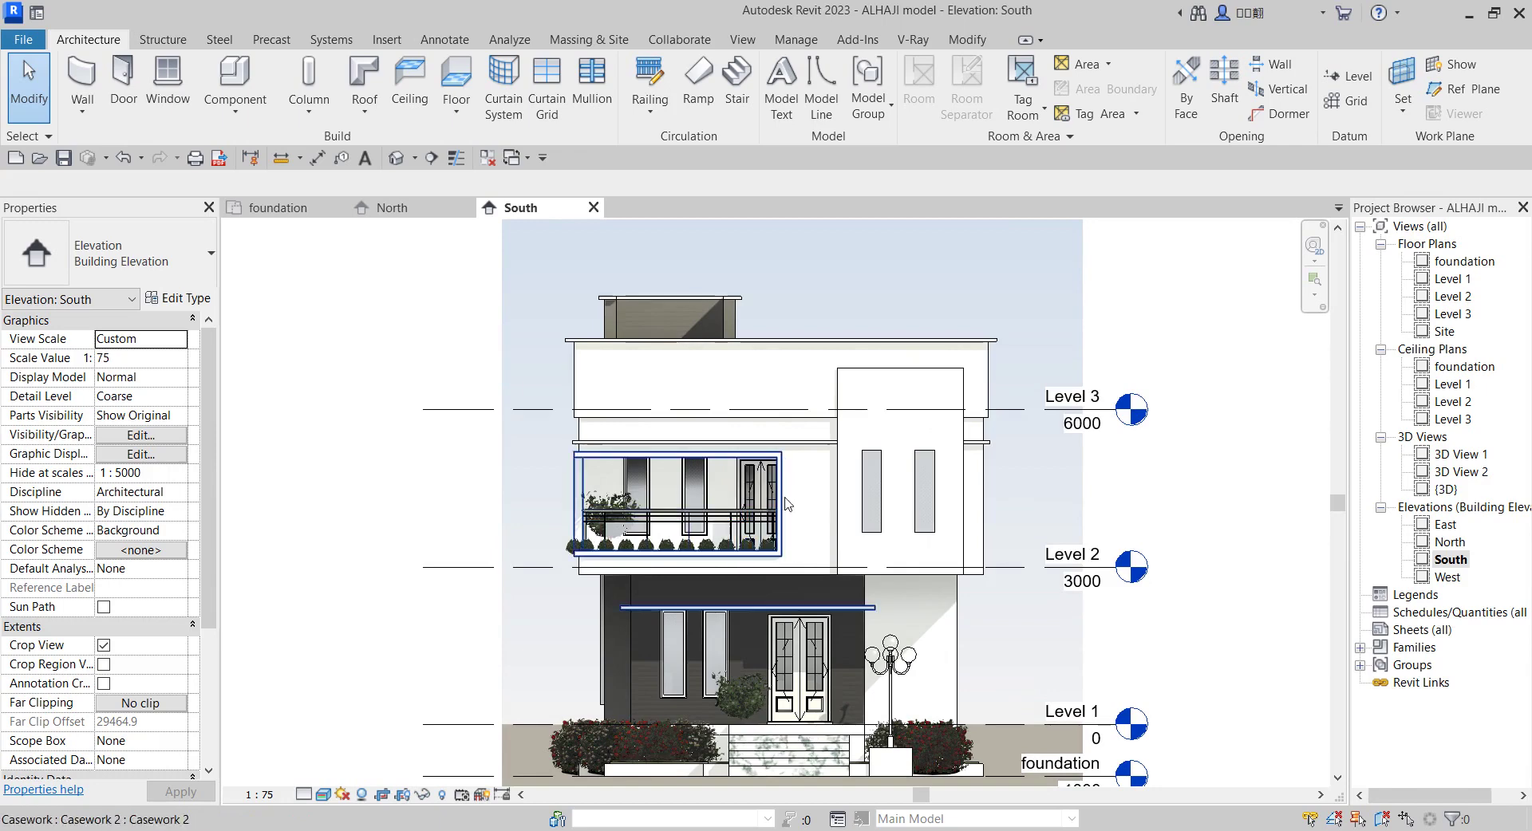
{"action": "scroll", "coordinate": [766, 486], "scroll_direction": "down", "scroll_amount": 2}
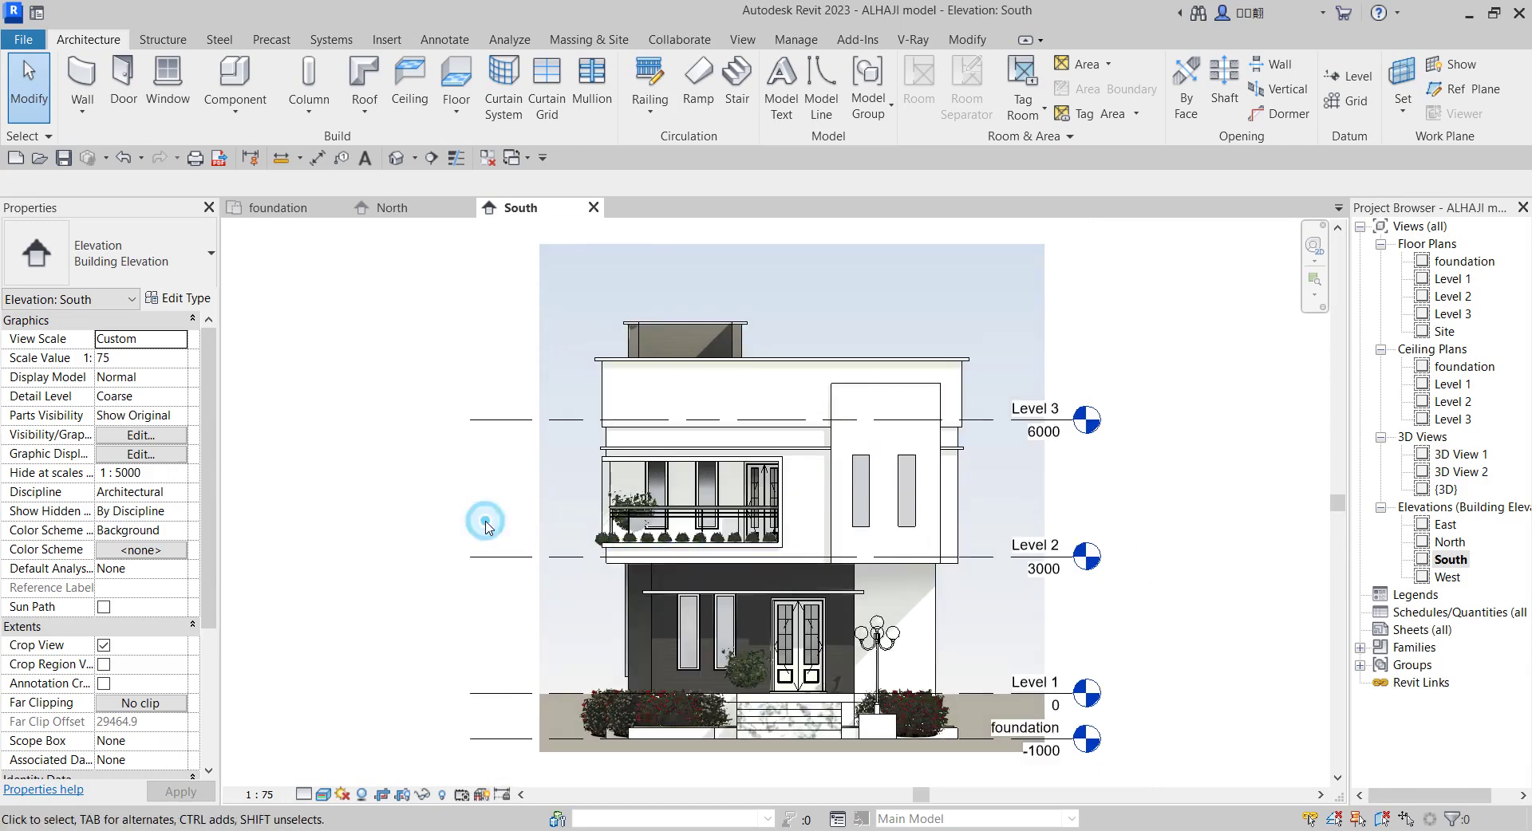
- Hide the whole Levels category in the South elevation, starting from the Level 3 line
{"action": "left_click", "coordinate": [514, 420]}
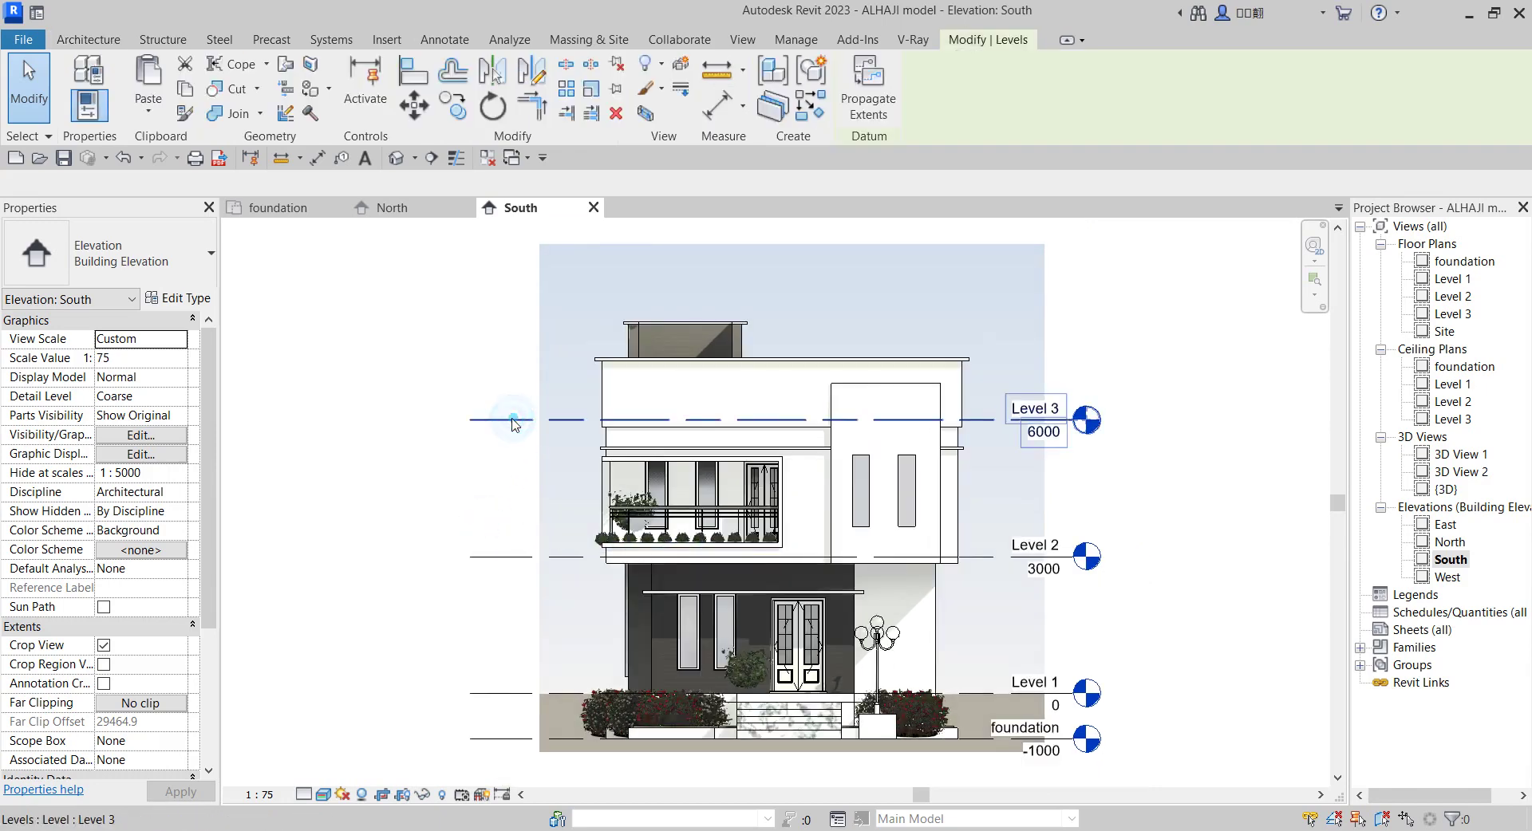
{"action": "right_click", "coordinate": [513, 421]}
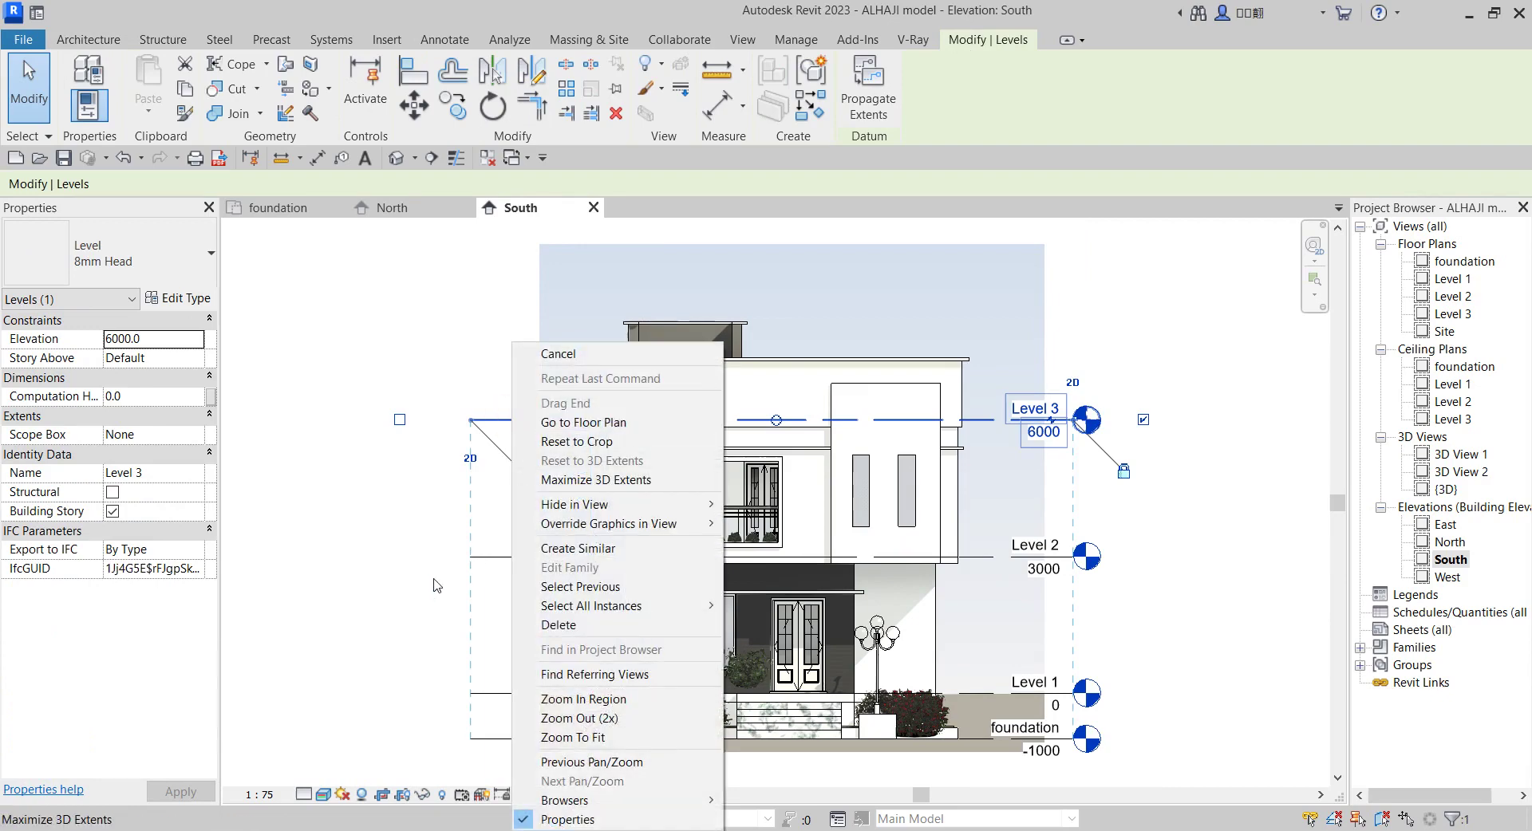
{"action": "mouse_move", "coordinate": [659, 508]}
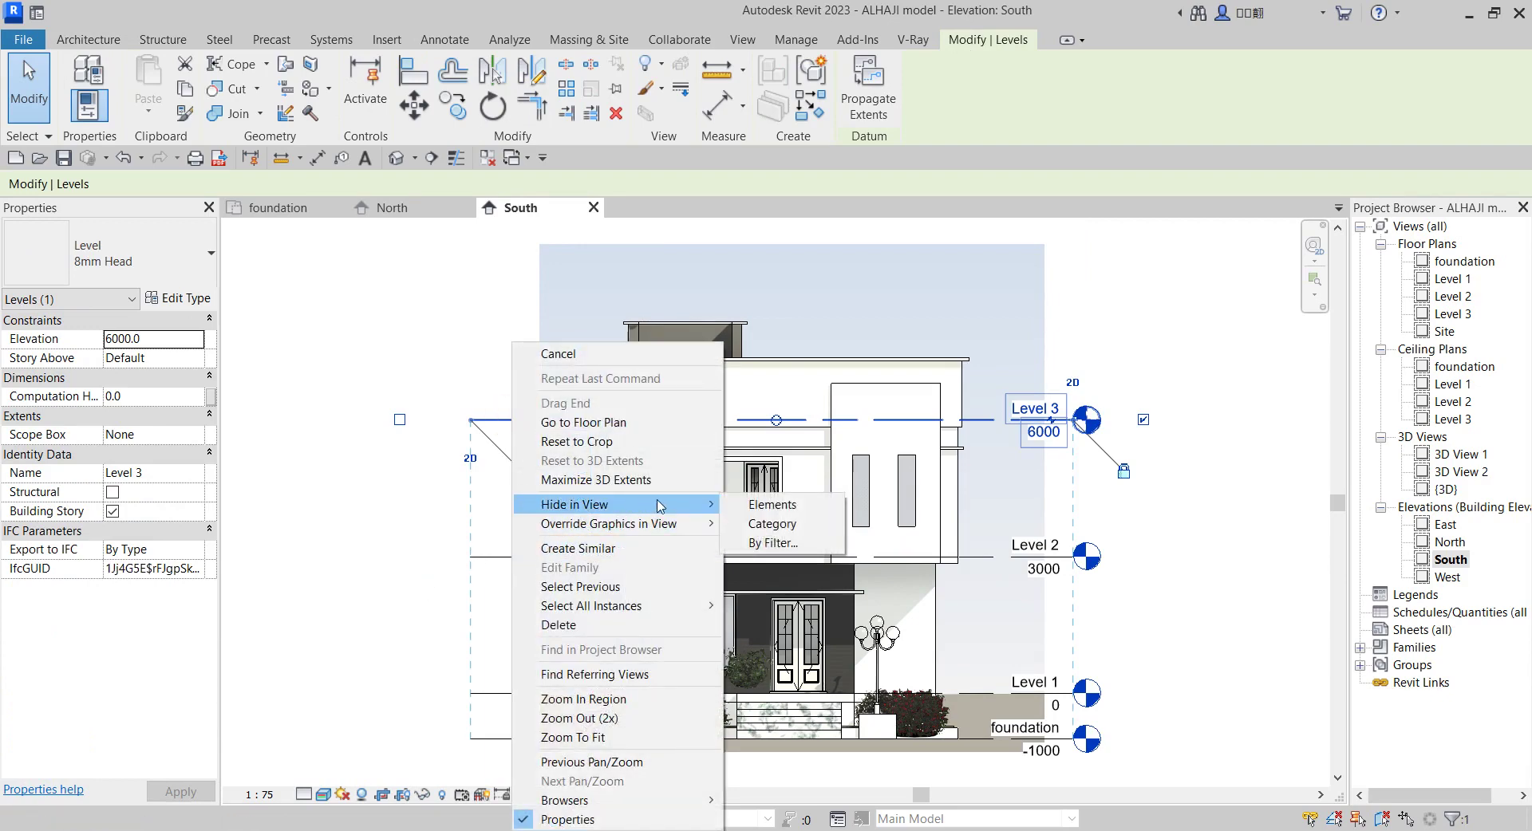
{"action": "left_click", "coordinate": [771, 524]}
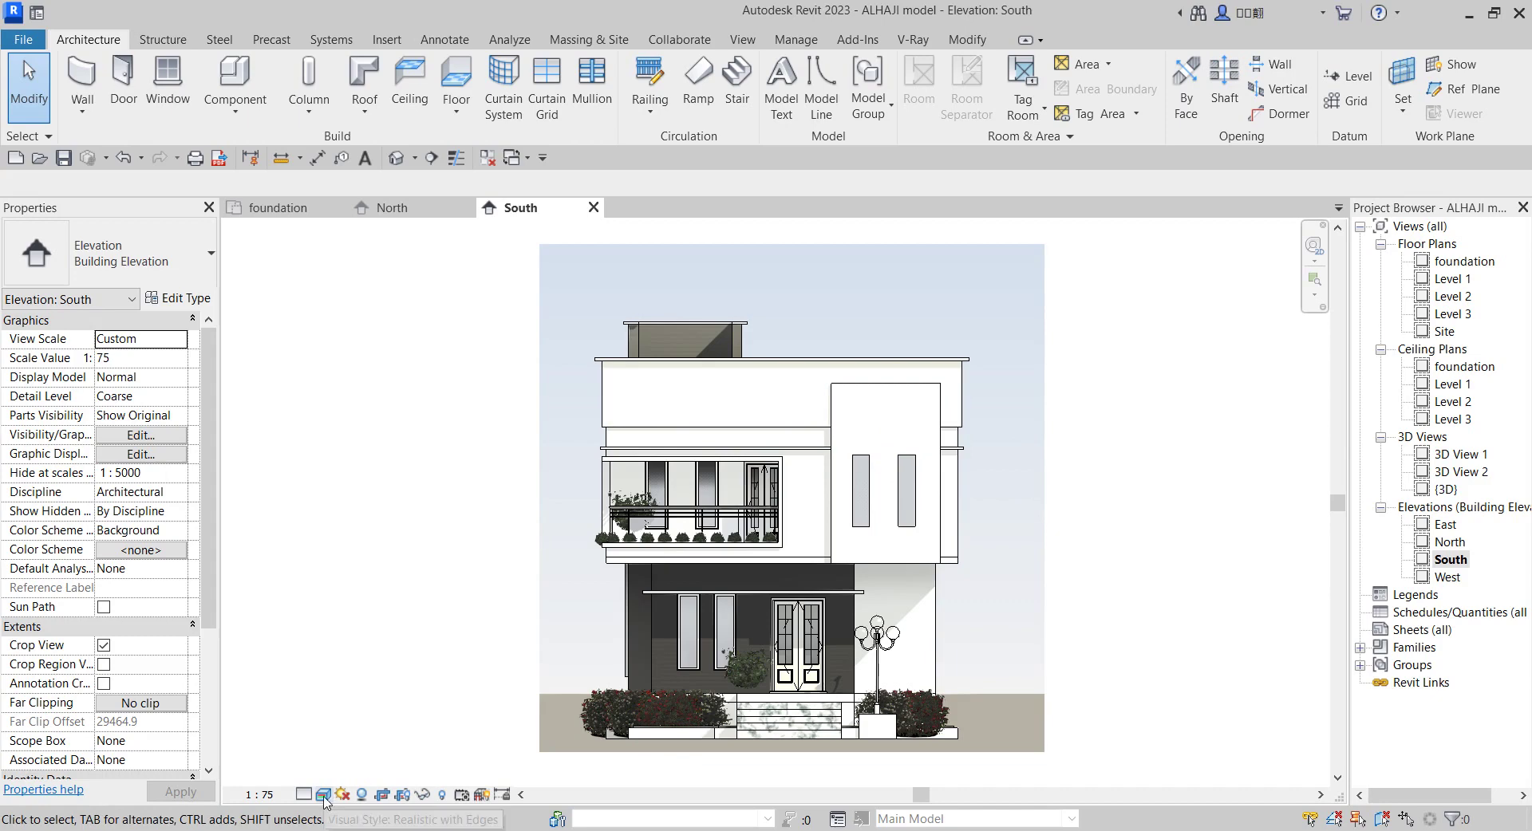
- In the elevation's graphic display options, set the sun intensity to 40 under Lighting and apply it
{"action": "left_click", "coordinate": [323, 795]}
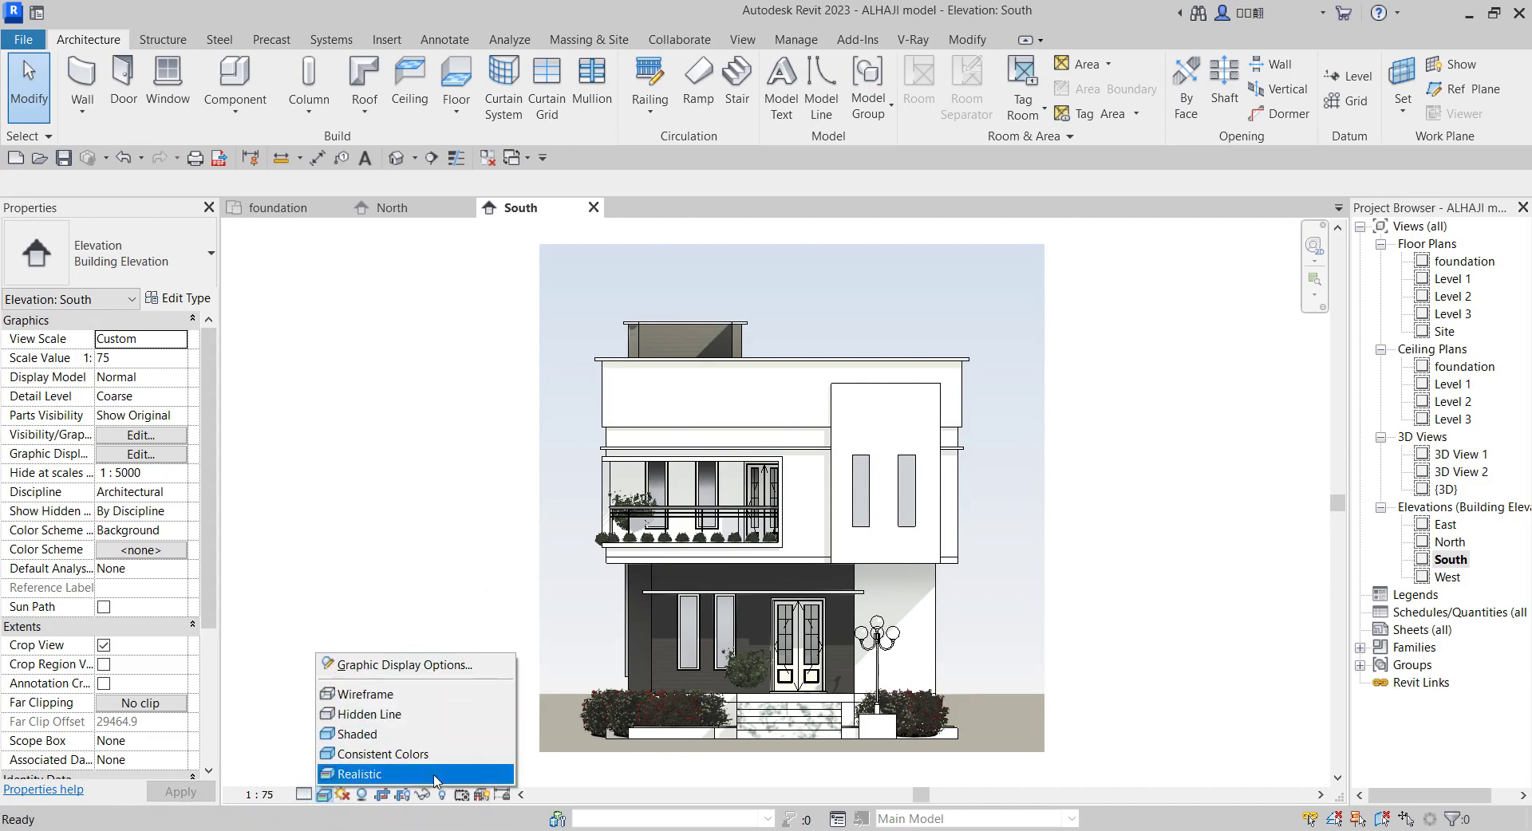
{"action": "left_click", "coordinate": [401, 671]}
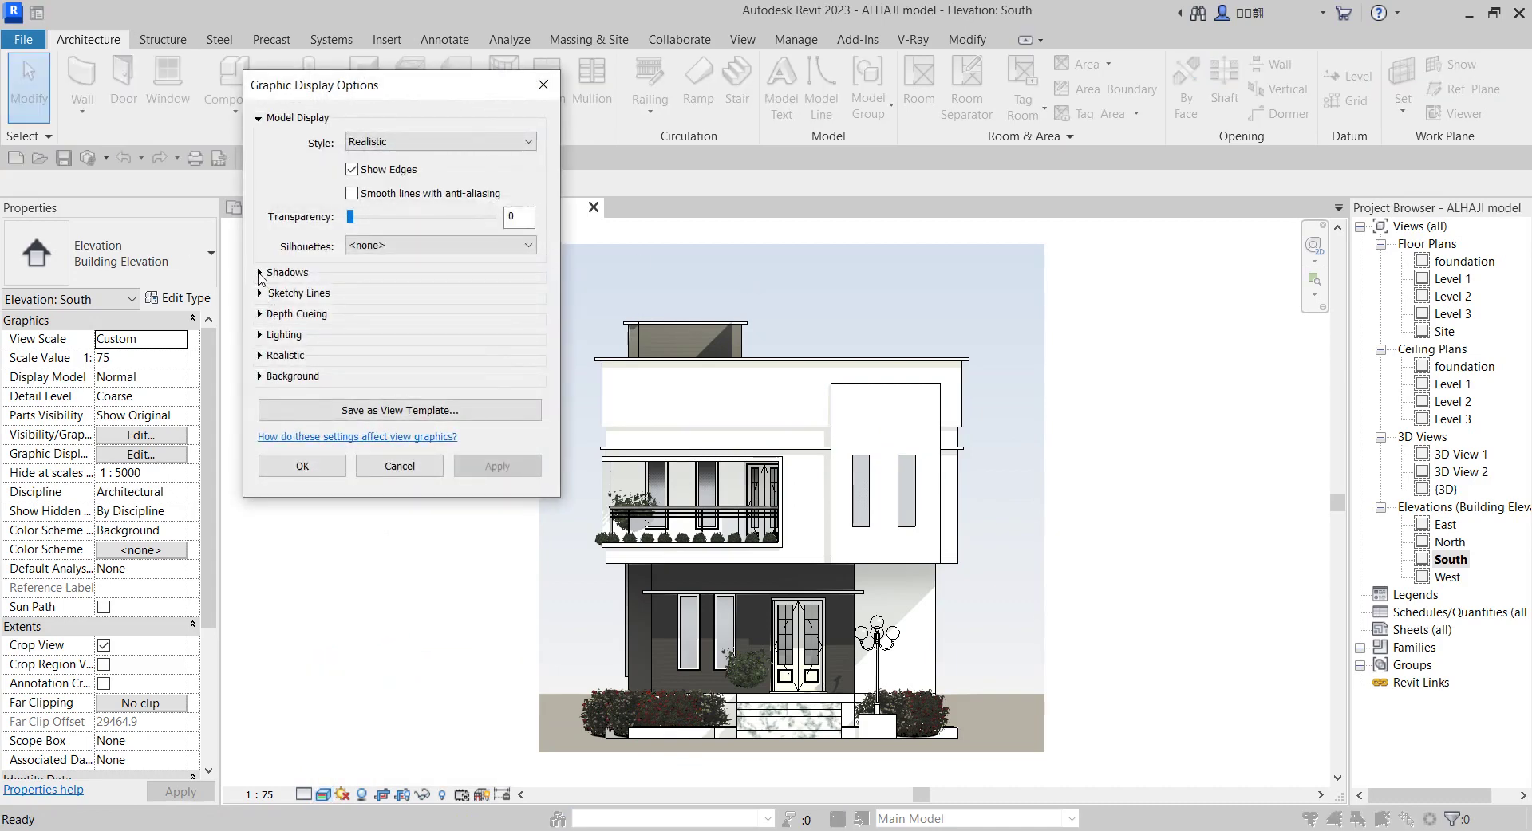
{"action": "left_click", "coordinate": [261, 335]}
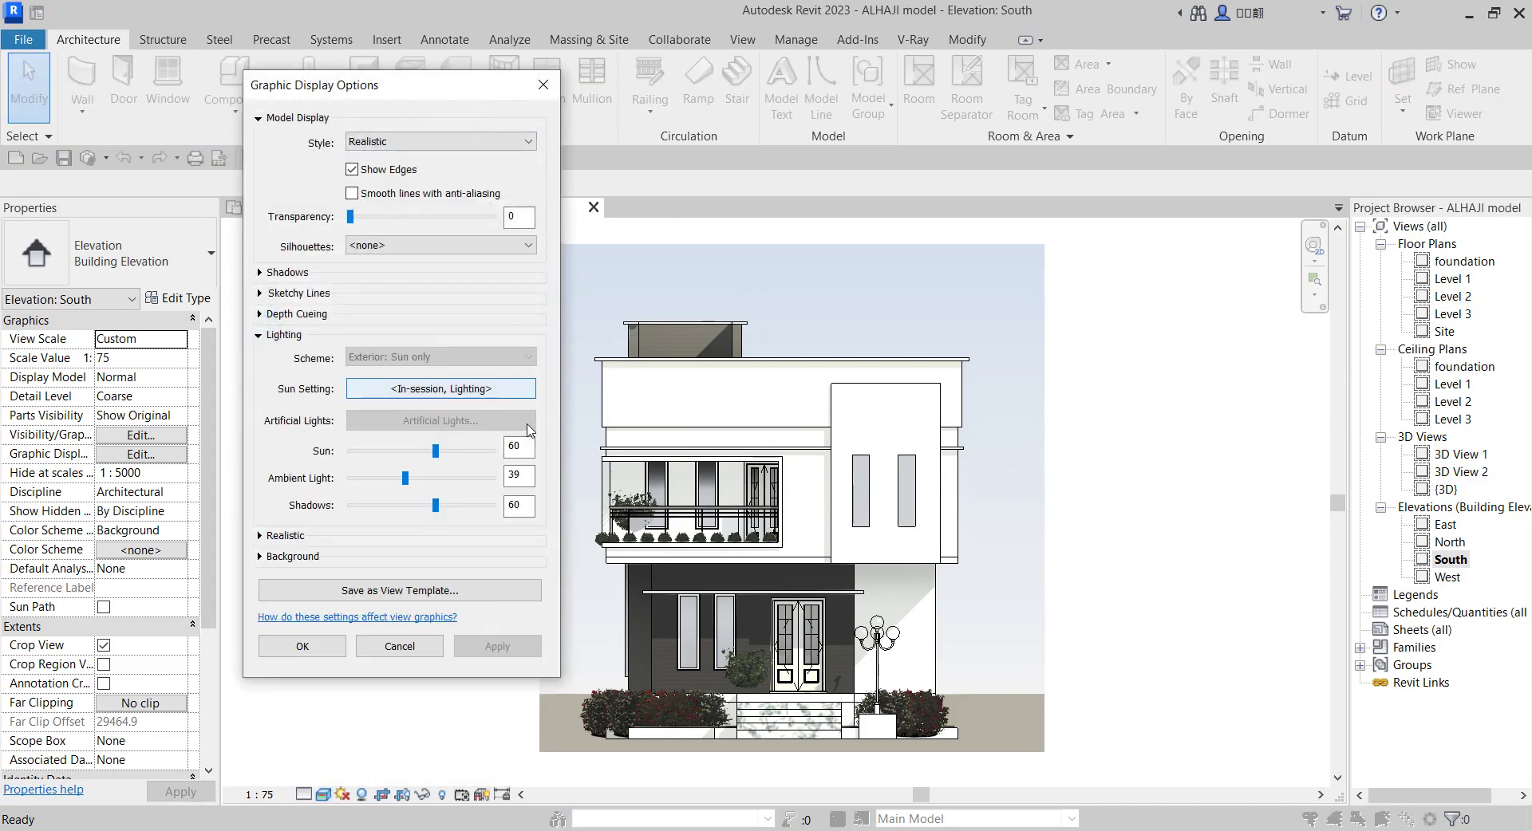
{"action": "left_click", "coordinate": [463, 452]}
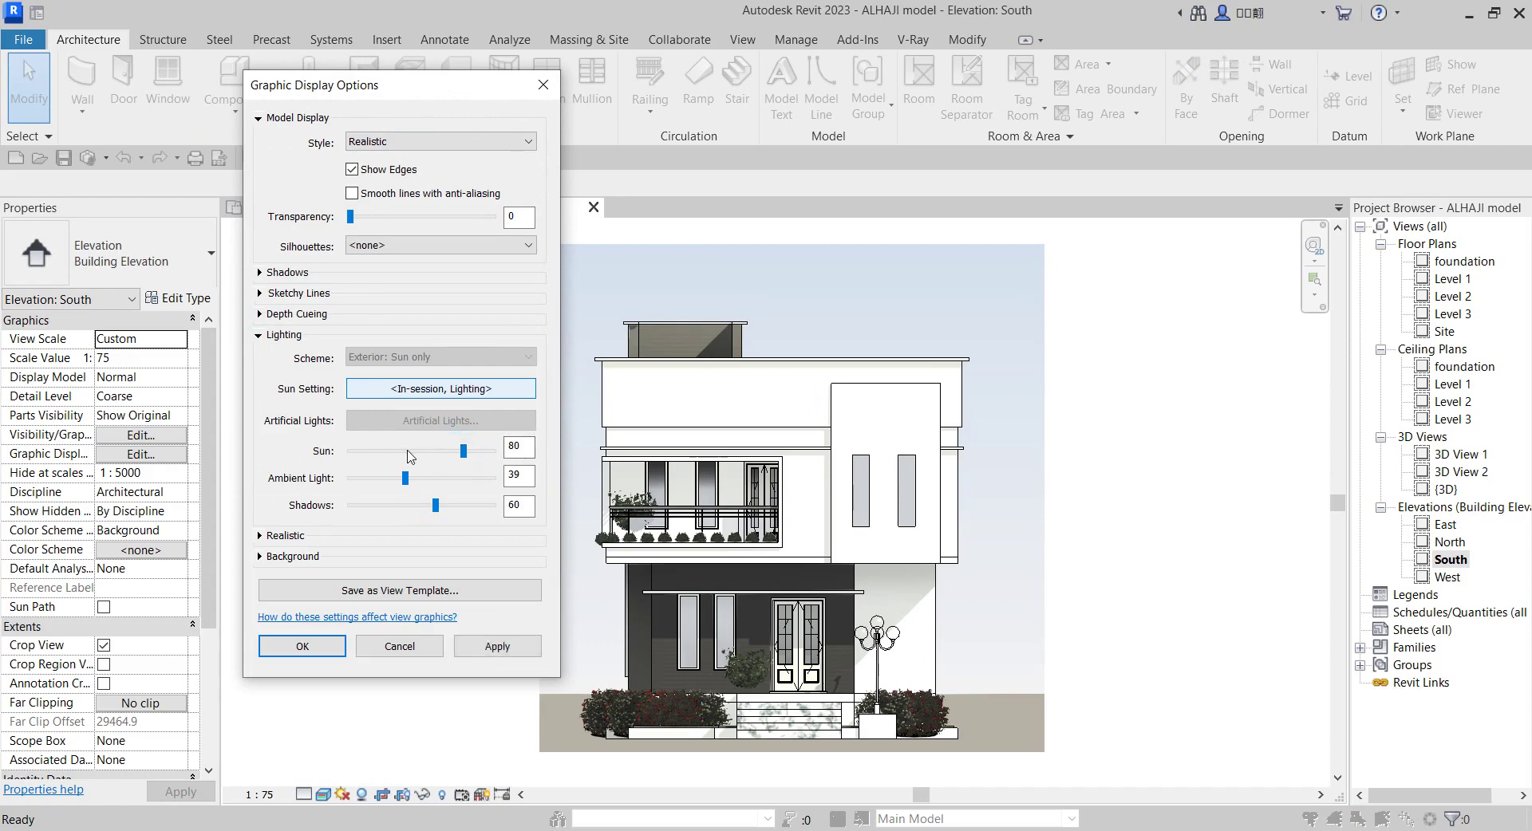
{"action": "left_click", "coordinate": [407, 452]}
{"action": "left_click", "coordinate": [397, 454]}
{"action": "left_click", "coordinate": [385, 453]}
{"action": "left_click", "coordinate": [500, 648]}
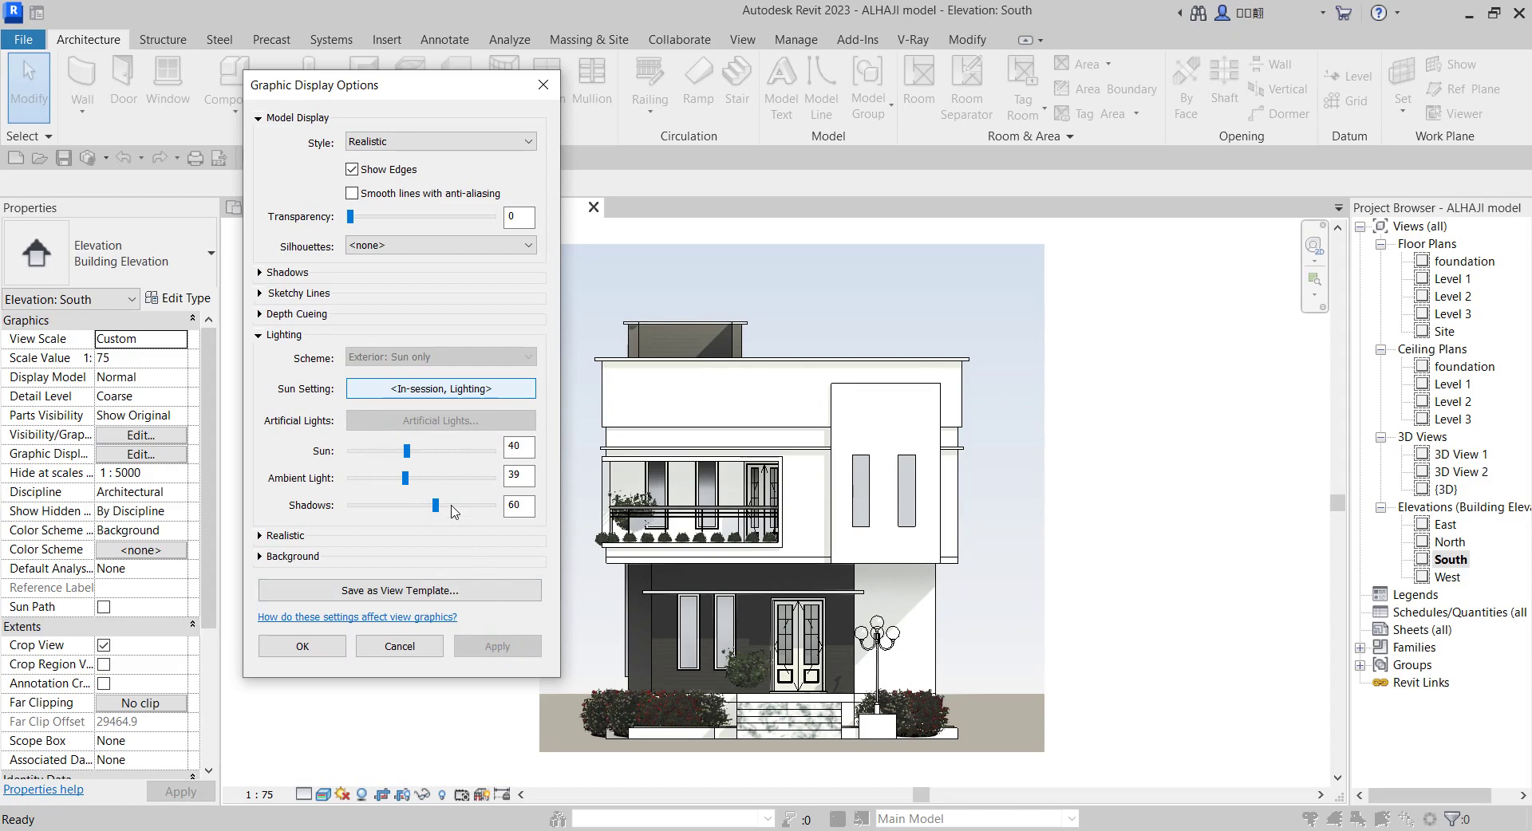
- Set the shadow intensity to 7 in the lighting settings and accept the graphic display options
{"action": "double_click", "coordinate": [517, 505]}
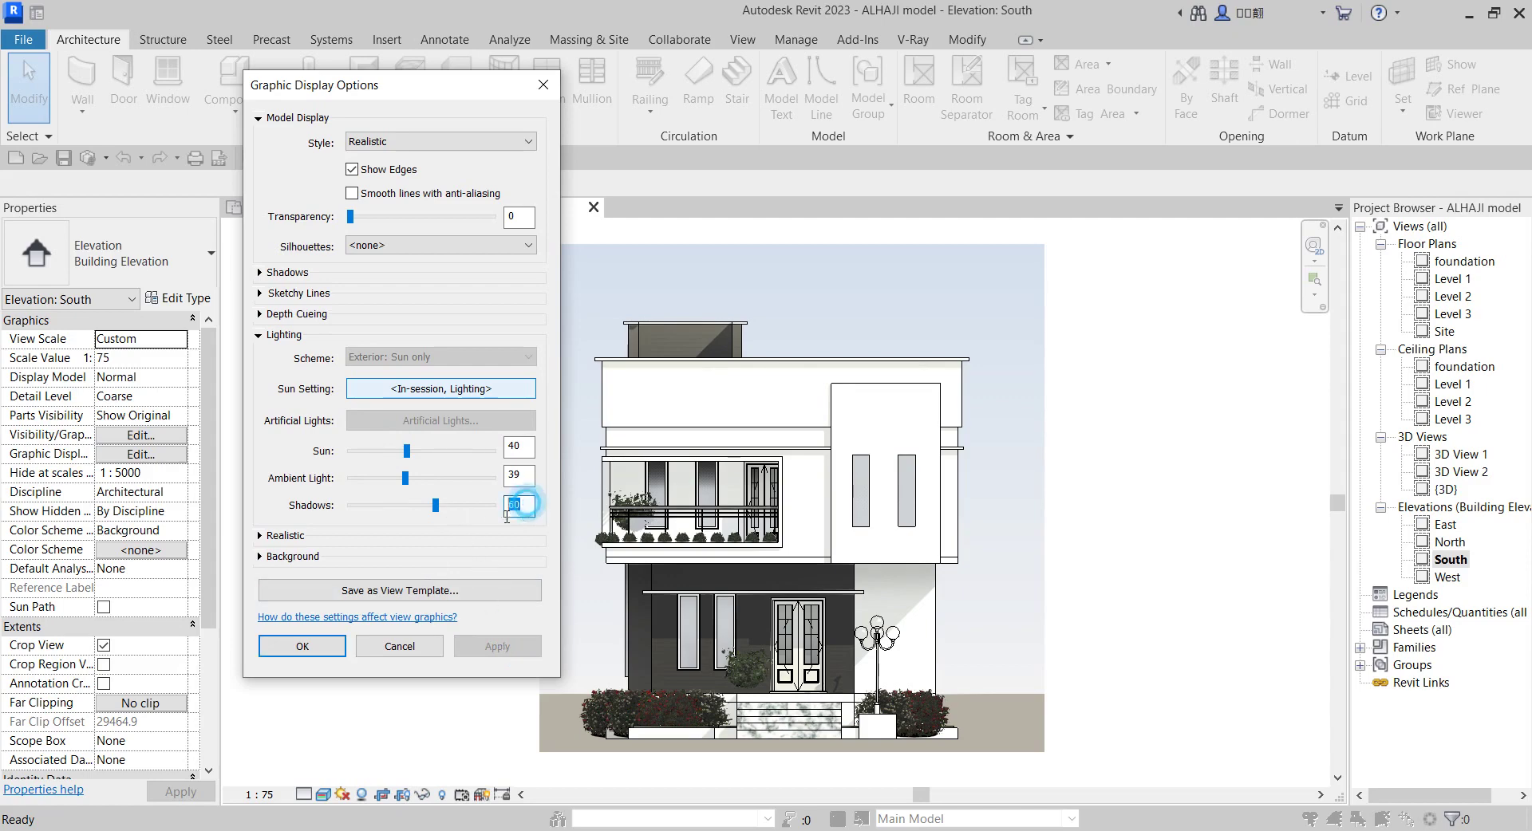
{"action": "type", "text": "7"}
{"action": "key", "text": "Return"}
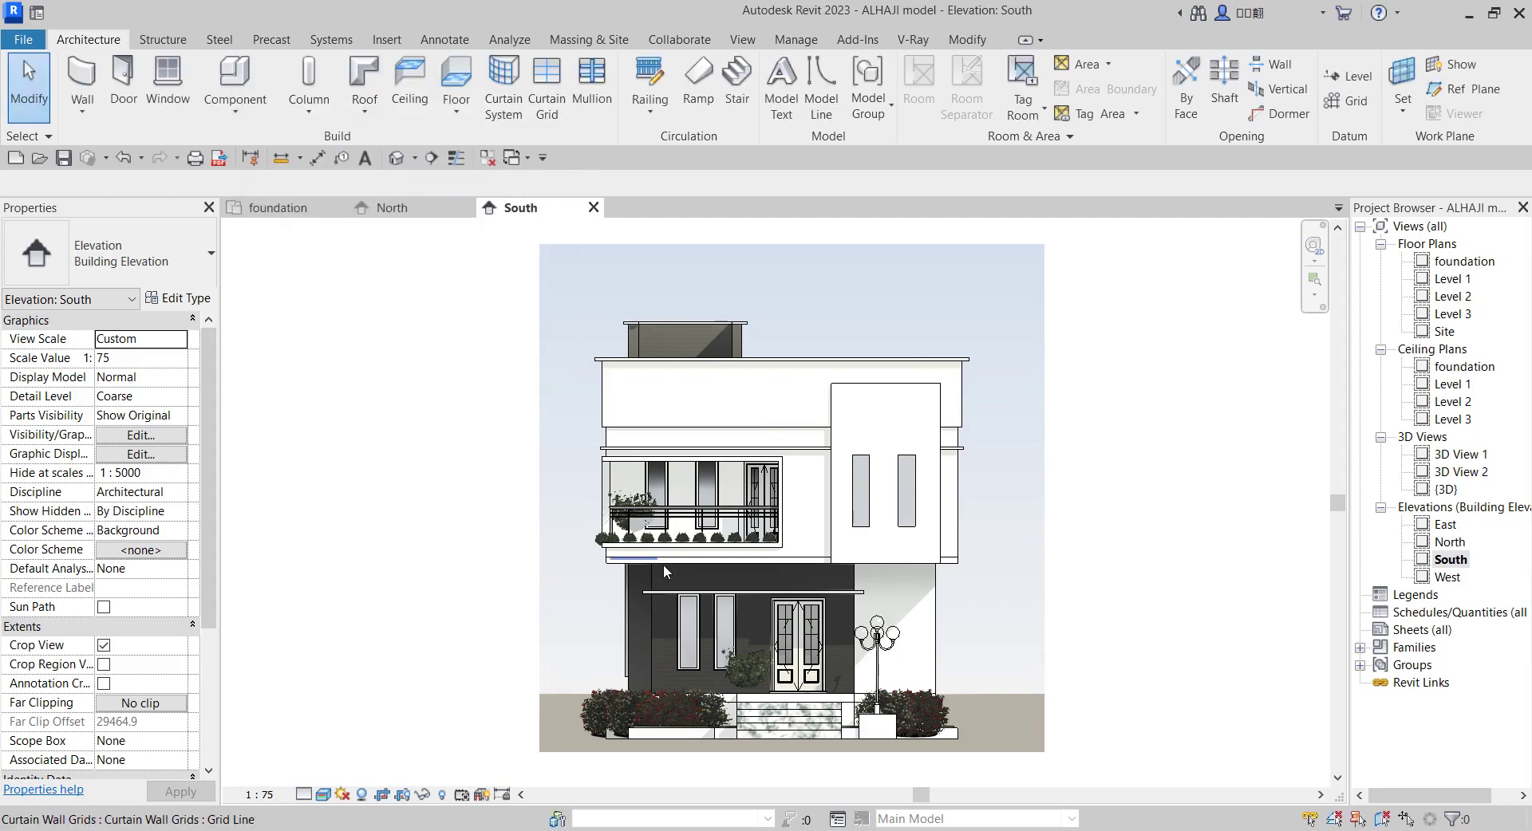